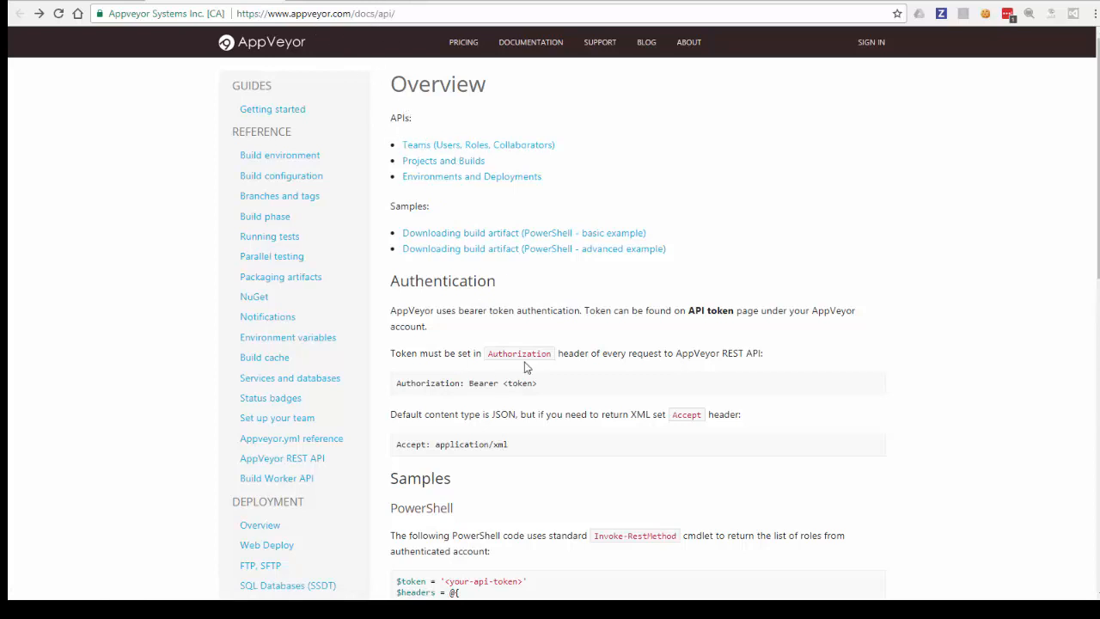
View the Teams section of the AppVeyor REST API documentation, return to its overview, and bring up the appveyor-postman repository on GitHub.
{"action": "left_click", "coordinate": [423, 151]}
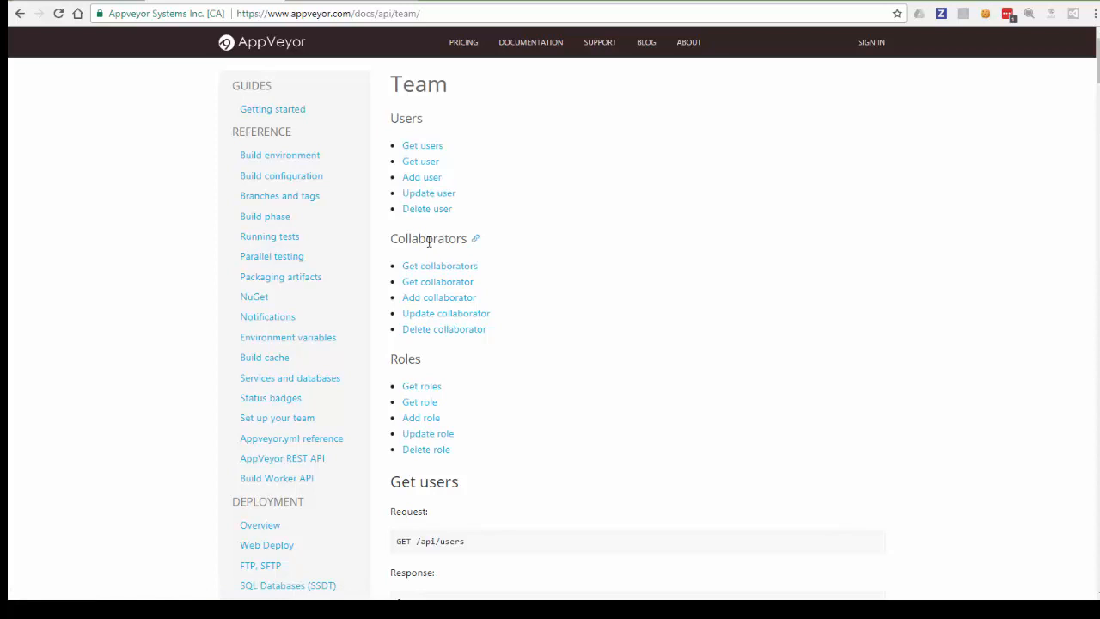
{"action": "key", "text": "alt+Left"}
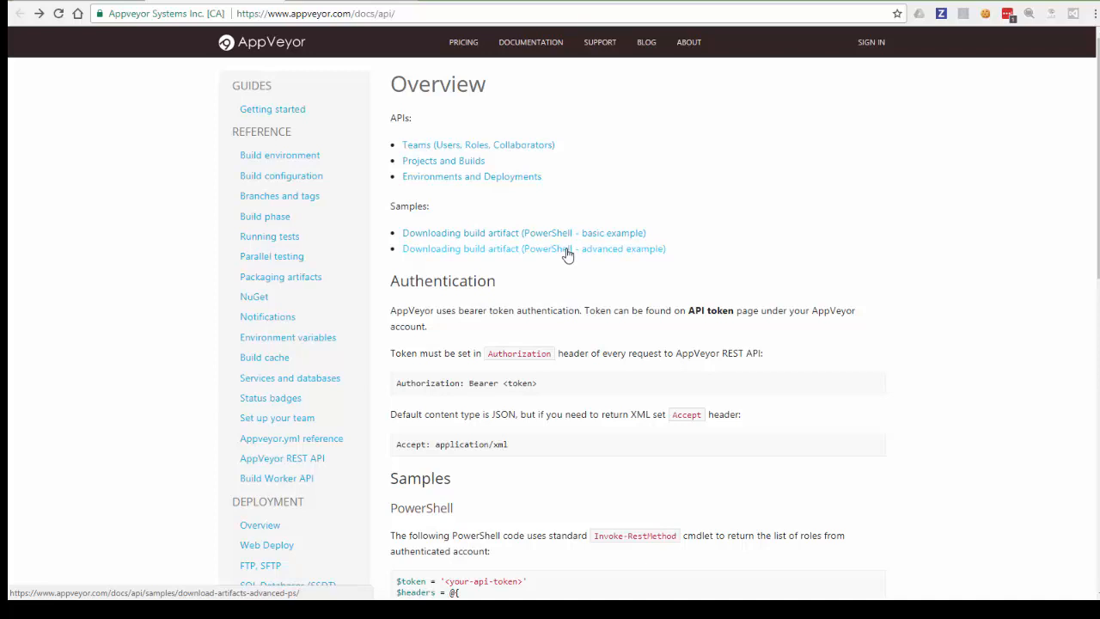
{"action": "left_click", "coordinate": [92, 2]}
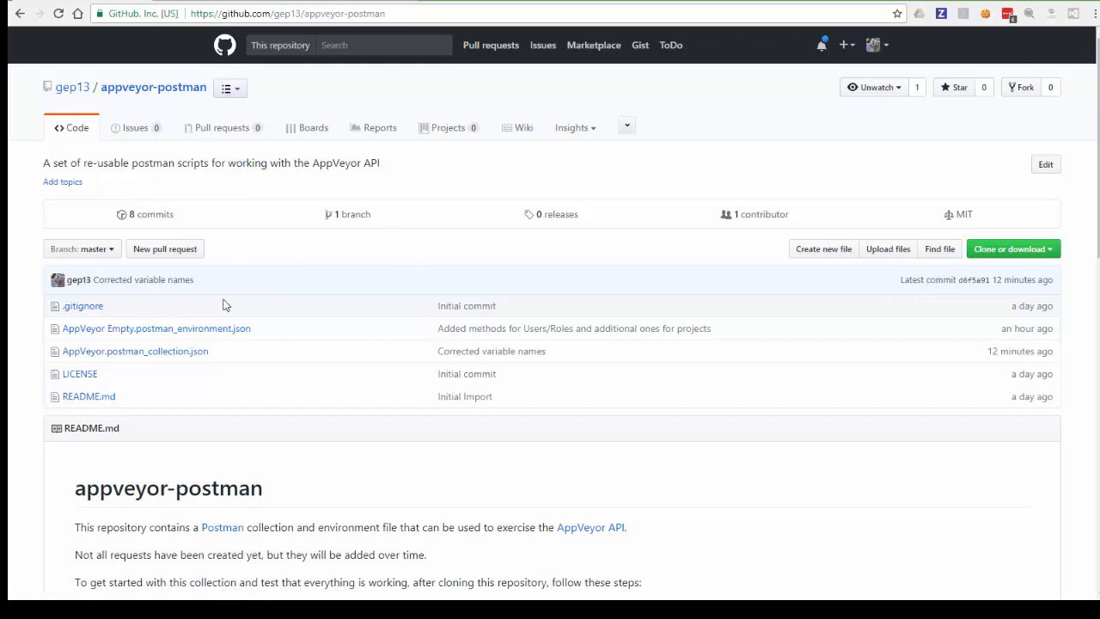
Switch to Postman and import the collection file AppVeyor.postman_collection.json from the local appveyor-postman folder.
{"action": "key", "text": "alt+Tab"}
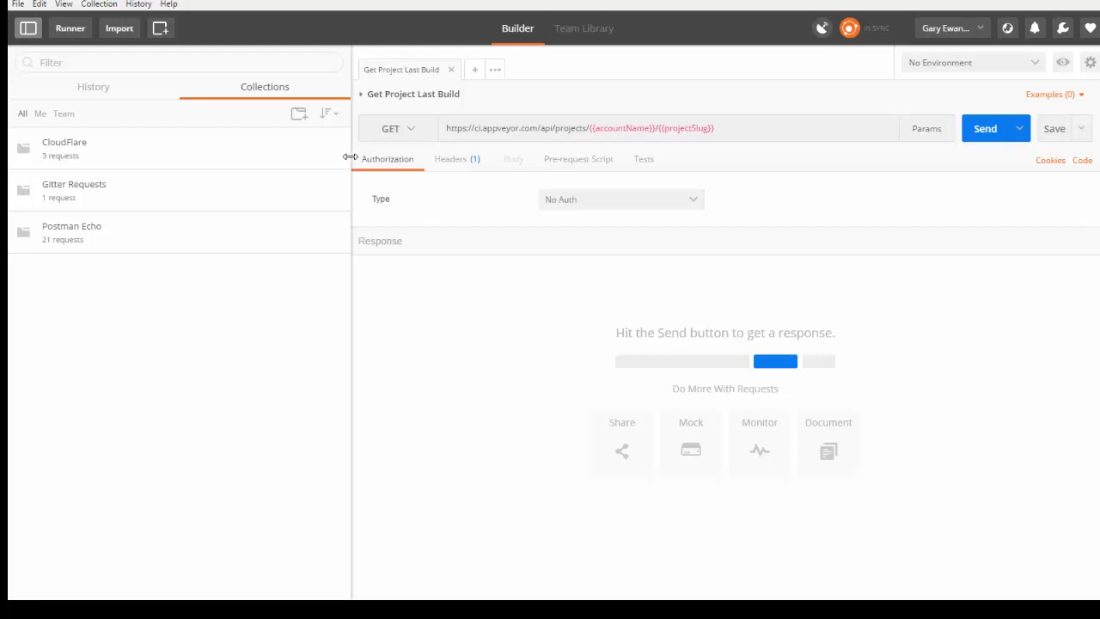
{"action": "mouse_move", "coordinate": [344, 147]}
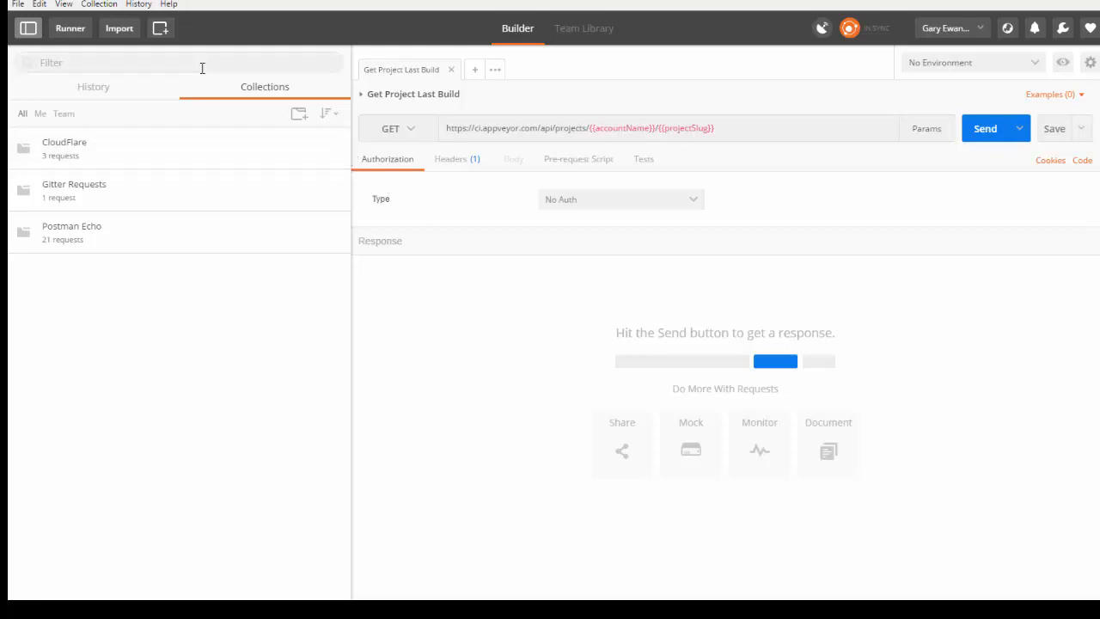
{"action": "left_click", "coordinate": [119, 29]}
{"action": "left_click", "coordinate": [533, 302]}
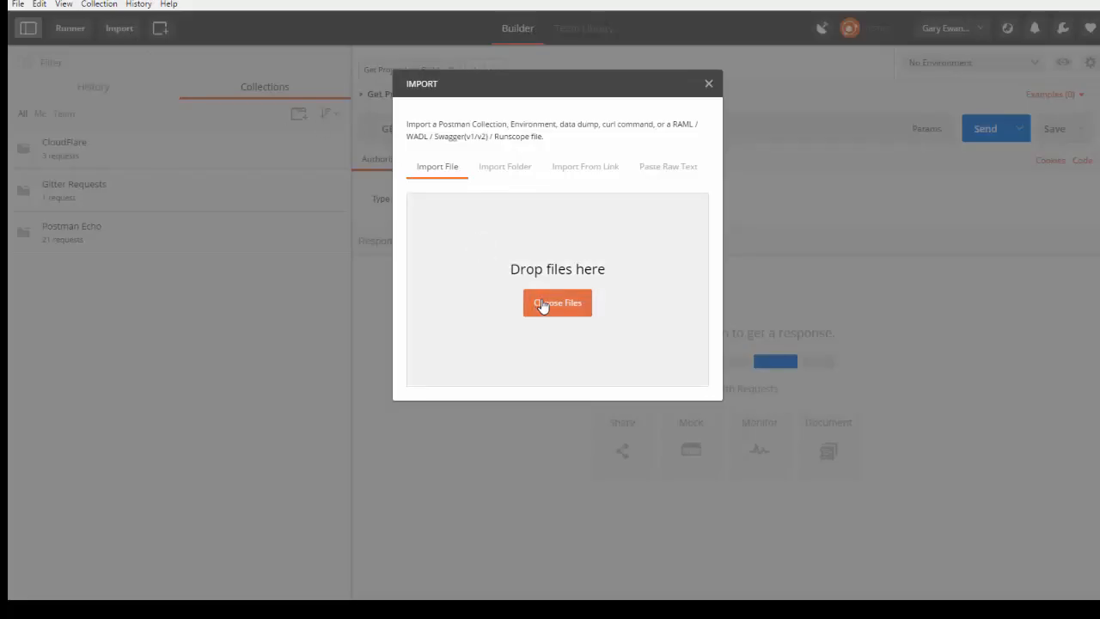
{"action": "left_click", "coordinate": [155, 137]}
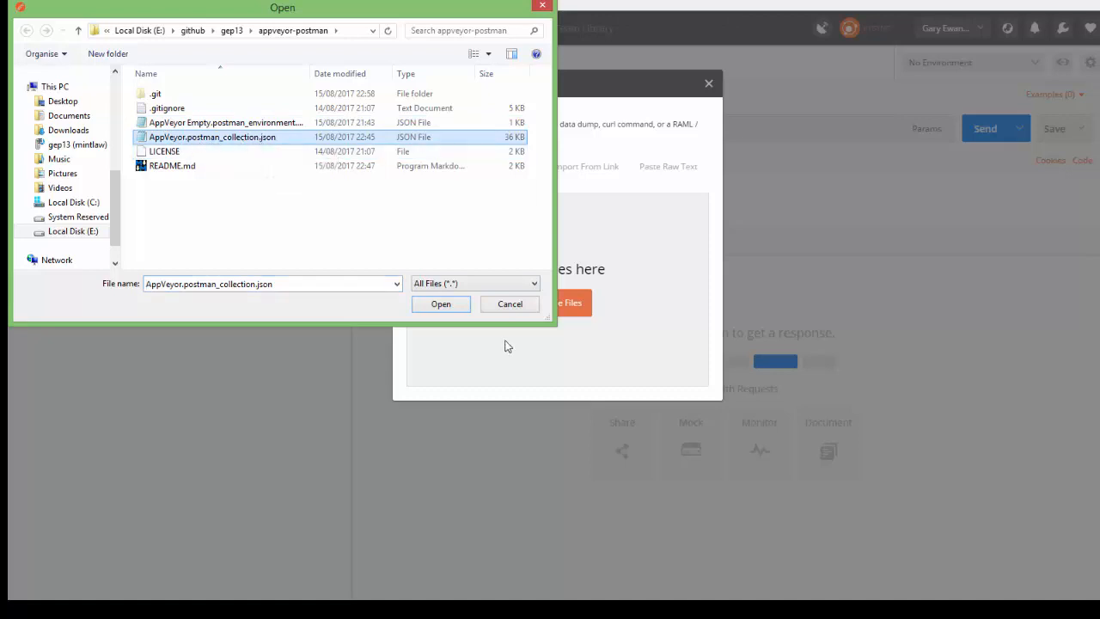
{"action": "left_click", "coordinate": [441, 305]}
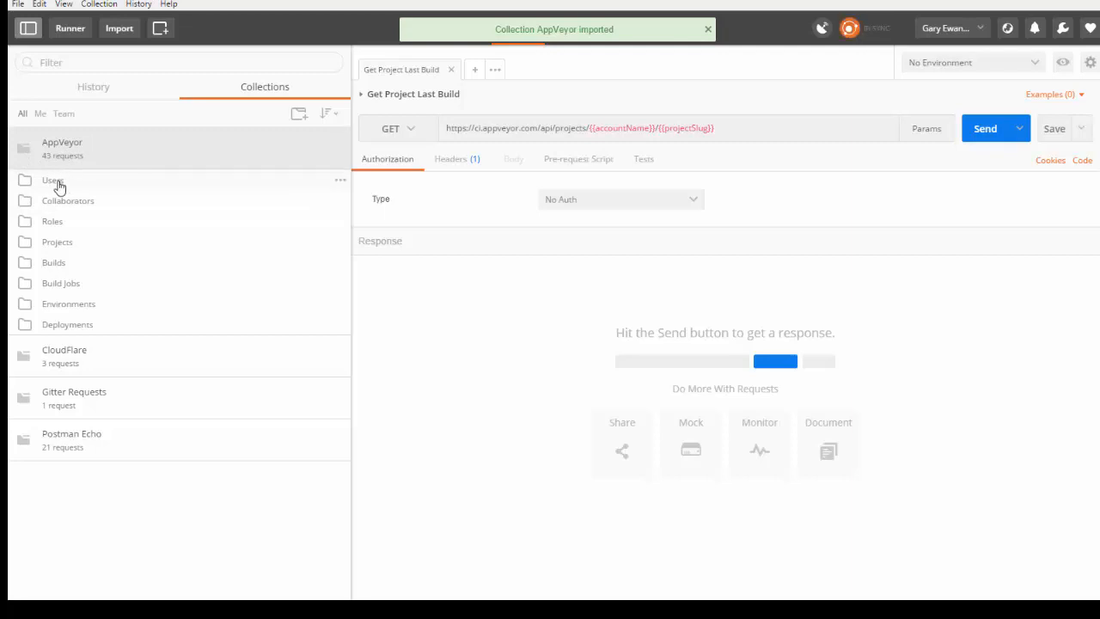
Look through the Users, Collaborators, Roles and Projects folders of the AppVeyor collection, leaving the Projects requests expanded.
{"action": "left_click", "coordinate": [55, 181]}
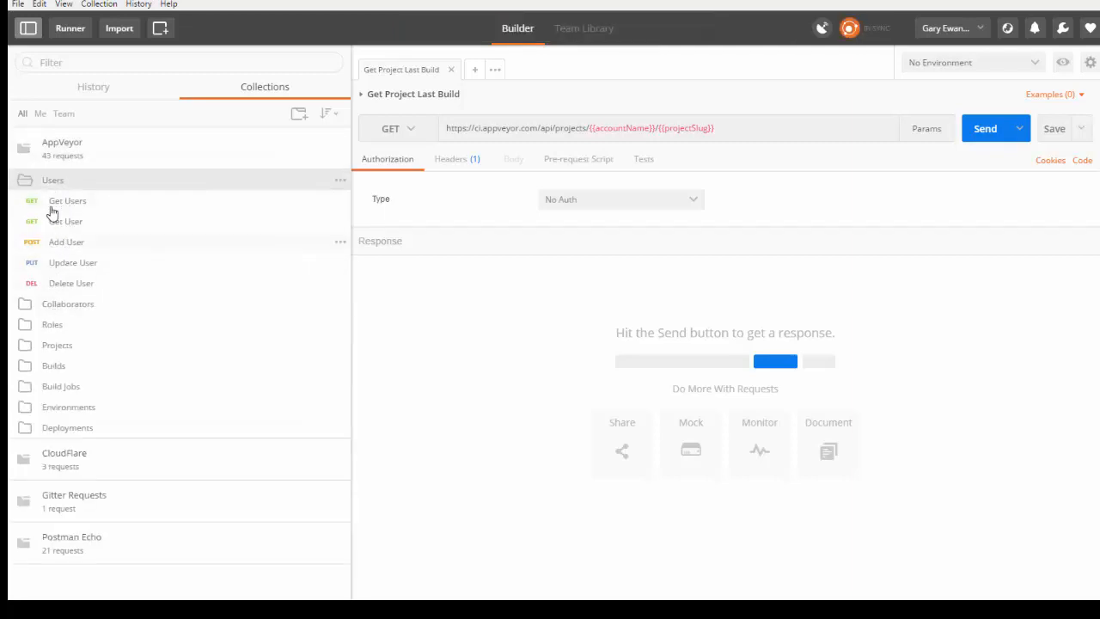
{"action": "left_click", "coordinate": [59, 184]}
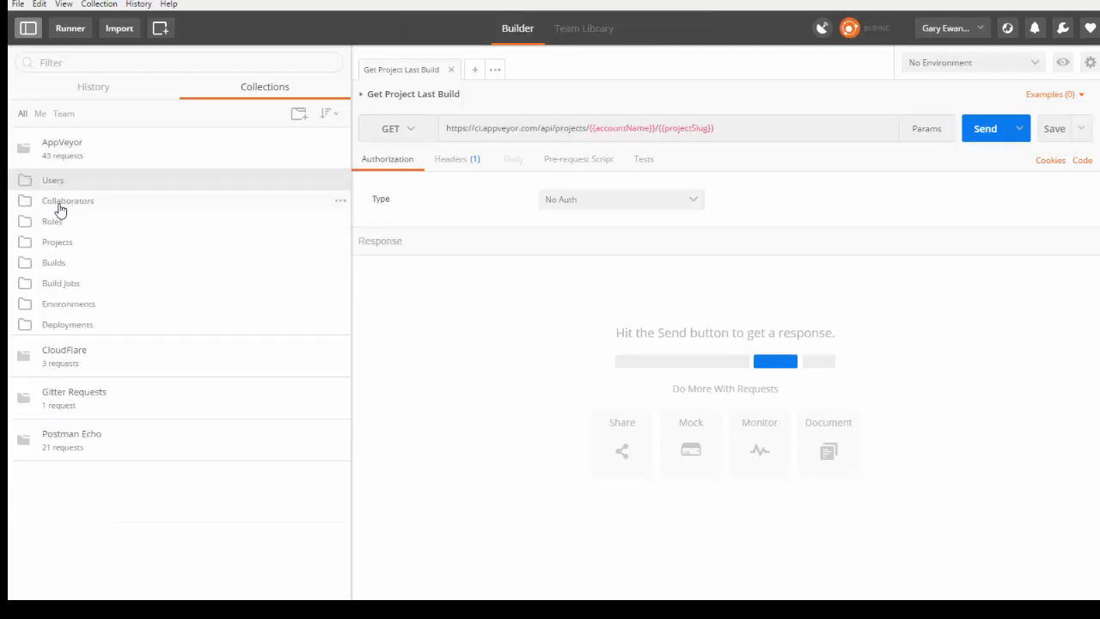
{"action": "left_click", "coordinate": [57, 206]}
{"action": "left_click", "coordinate": [58, 209]}
{"action": "left_click", "coordinate": [59, 226]}
{"action": "left_click", "coordinate": [58, 224]}
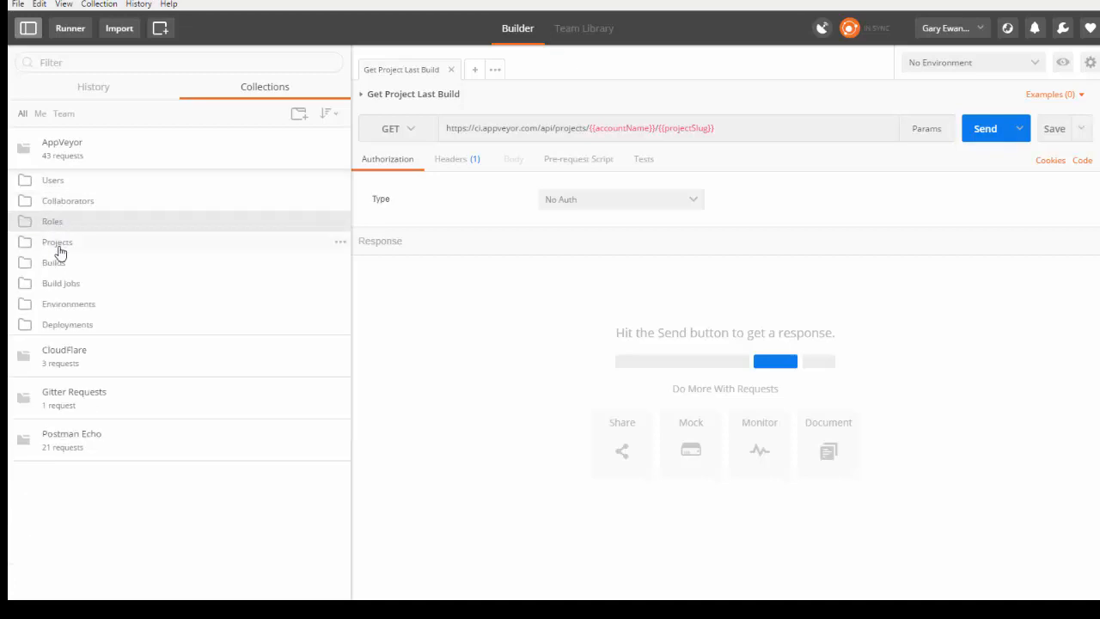
{"action": "left_click", "coordinate": [60, 243]}
{"action": "left_click", "coordinate": [67, 247]}
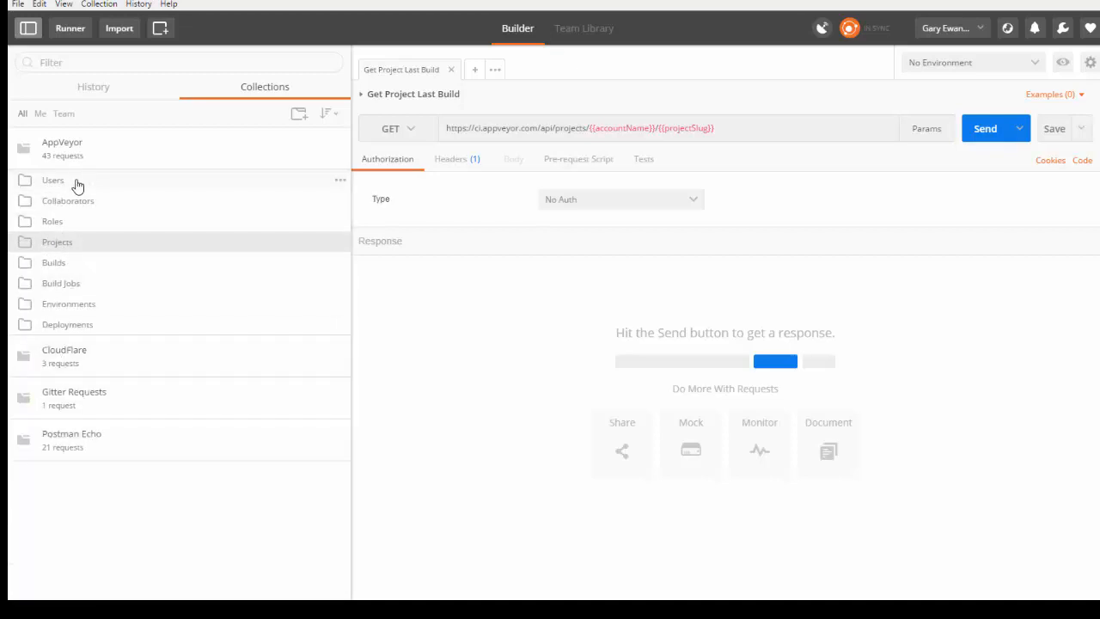
{"action": "left_click", "coordinate": [62, 244]}
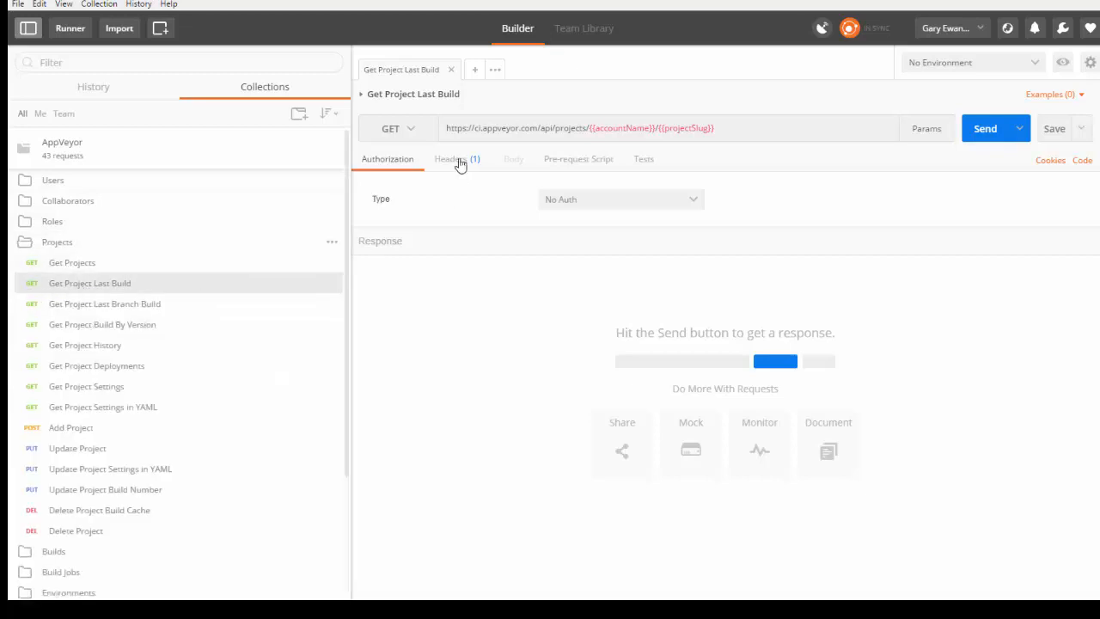
Import the environment file AppVeyor Empty.postman_environment.json from the appveyor-postman folder through environment management.
{"action": "mouse_move", "coordinate": [593, 129]}
{"action": "left_click", "coordinate": [1090, 63]}
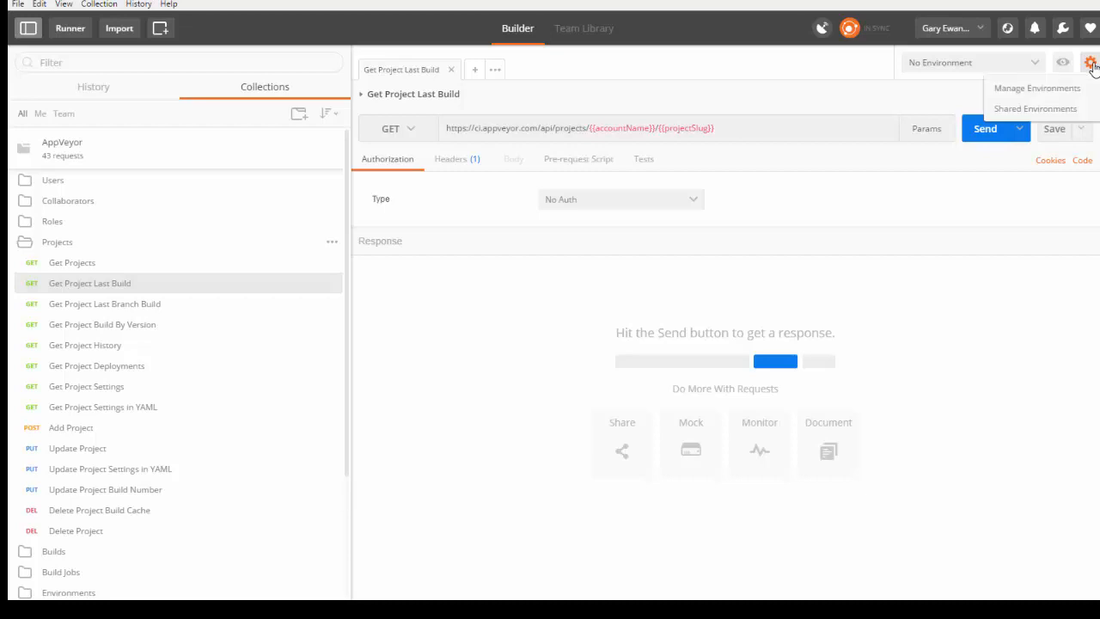
{"action": "left_click", "coordinate": [1056, 89]}
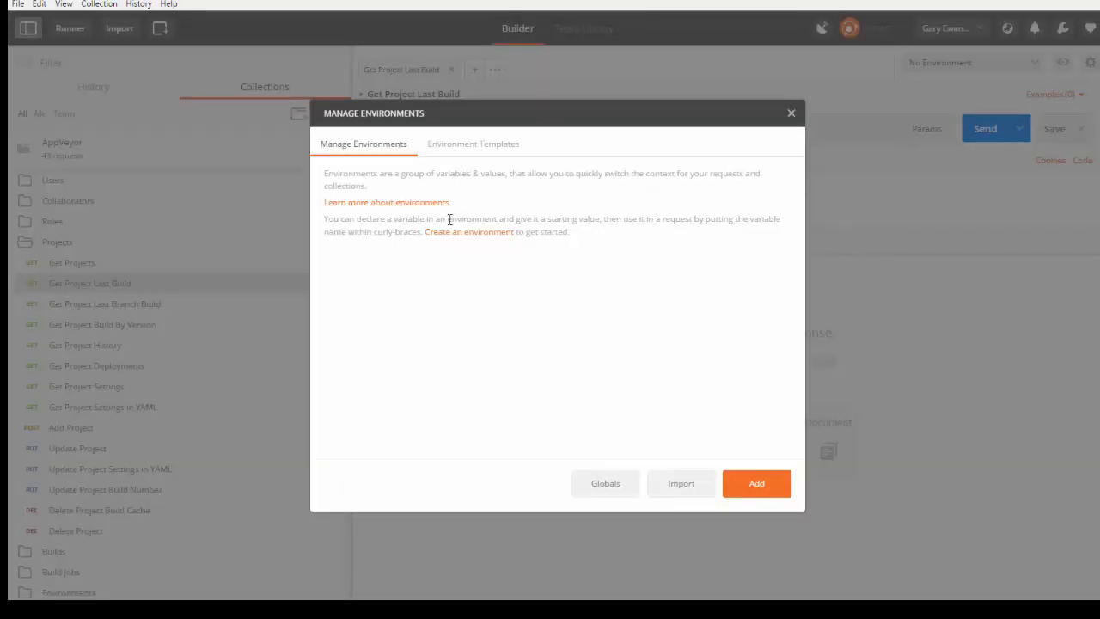
{"action": "left_click", "coordinate": [679, 484]}
{"action": "left_click", "coordinate": [352, 220]}
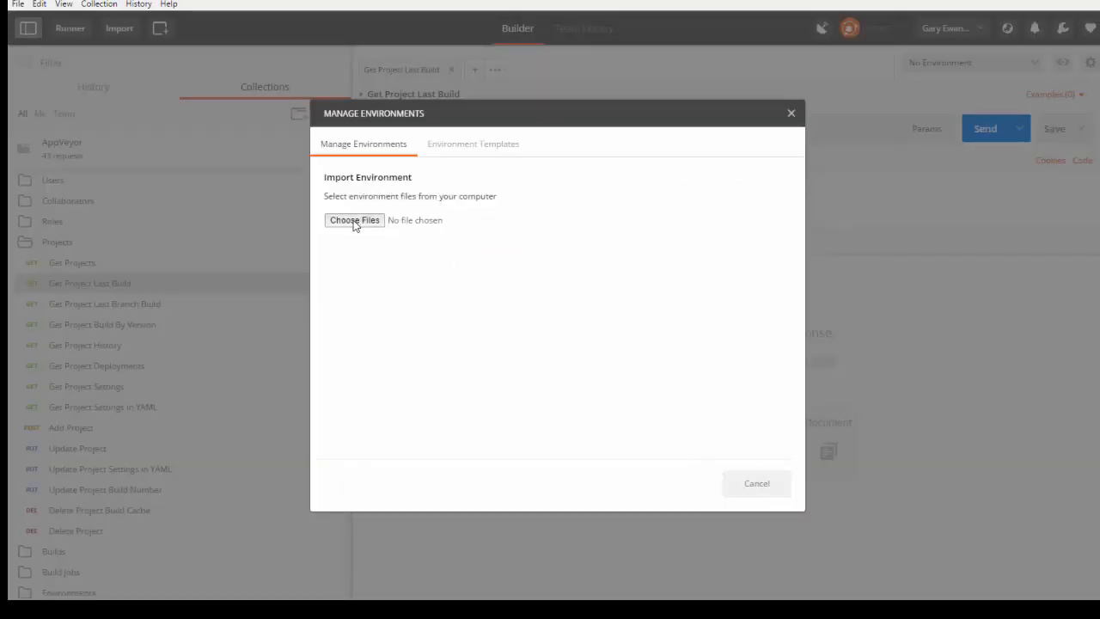
{"action": "left_click", "coordinate": [234, 125]}
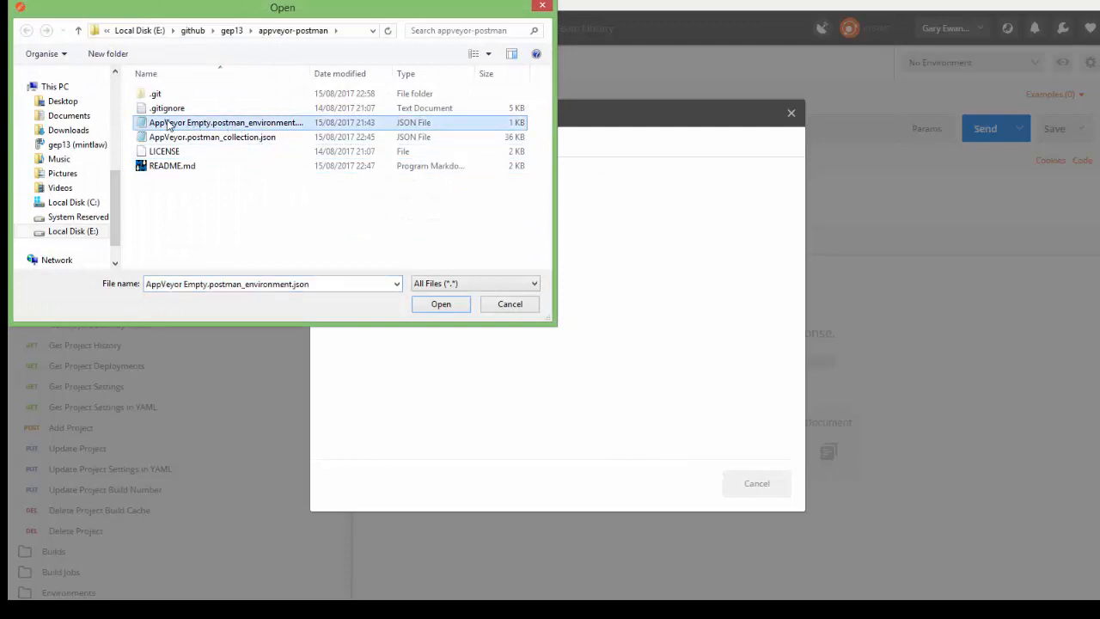
{"action": "left_click", "coordinate": [438, 307]}
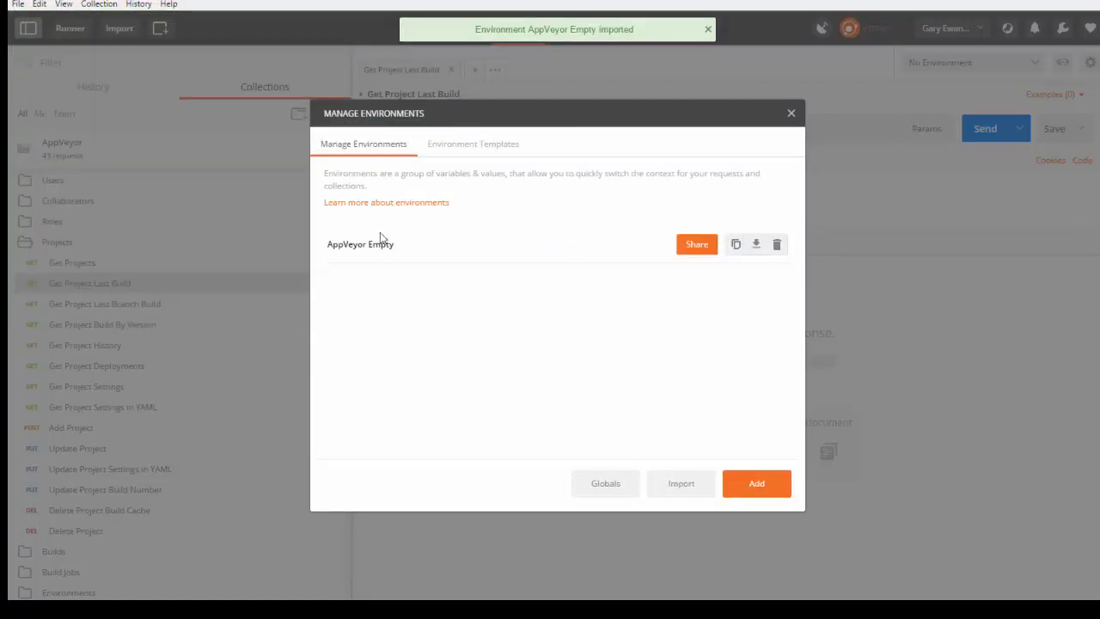
Open the AppVeyor Empty environment for editing, and bring up the account's API token page on the AppVeyor site.
{"action": "left_click", "coordinate": [362, 247]}
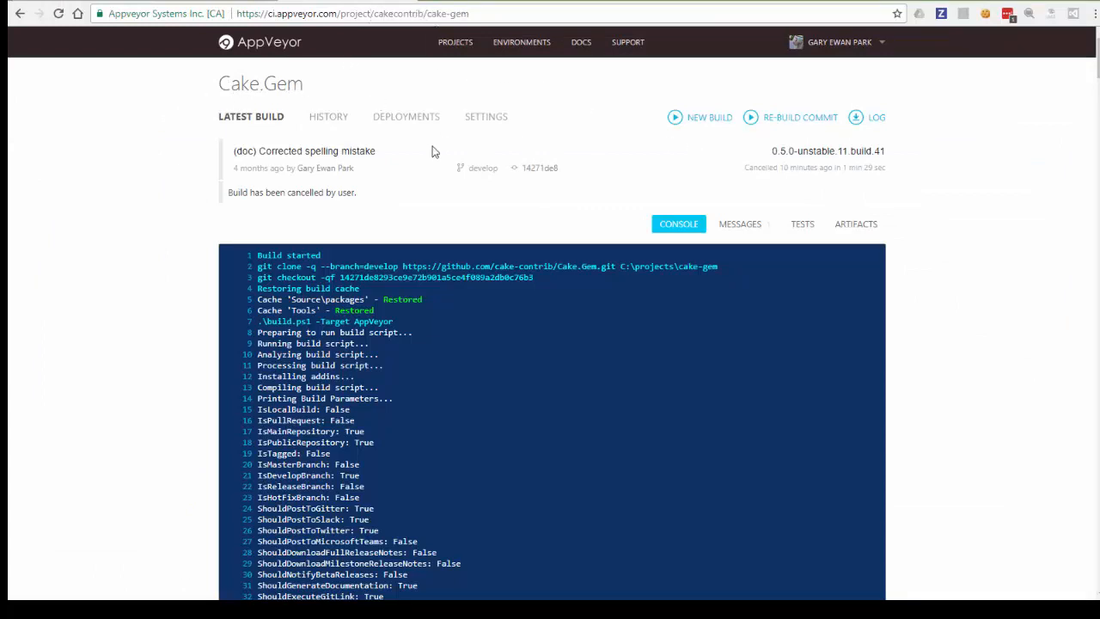
{"action": "left_click", "coordinate": [878, 48]}
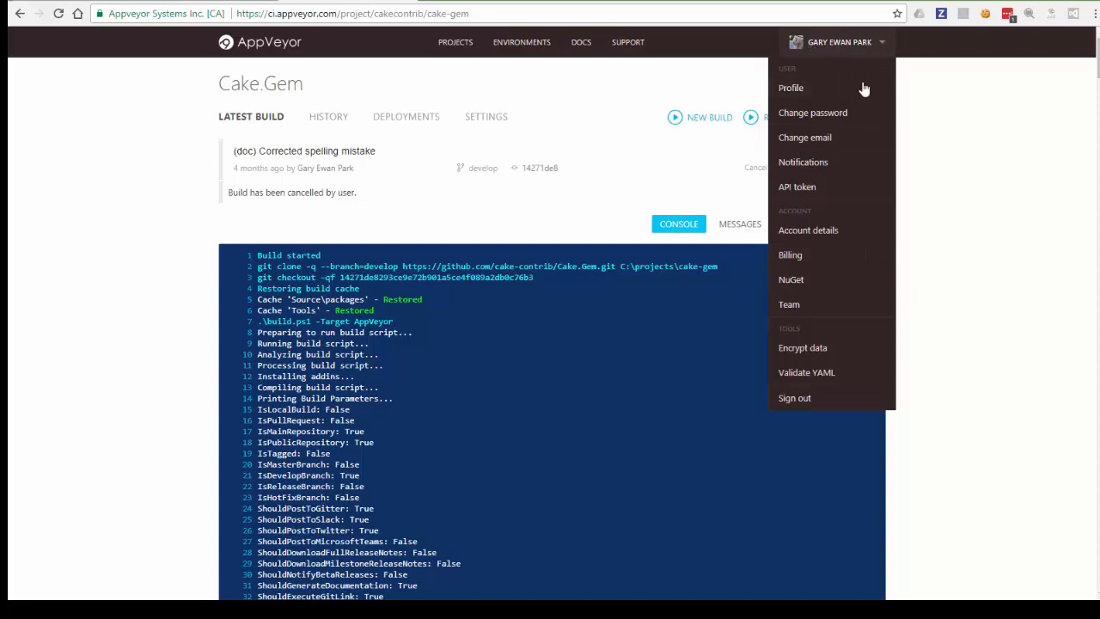
{"action": "left_click", "coordinate": [797, 187]}
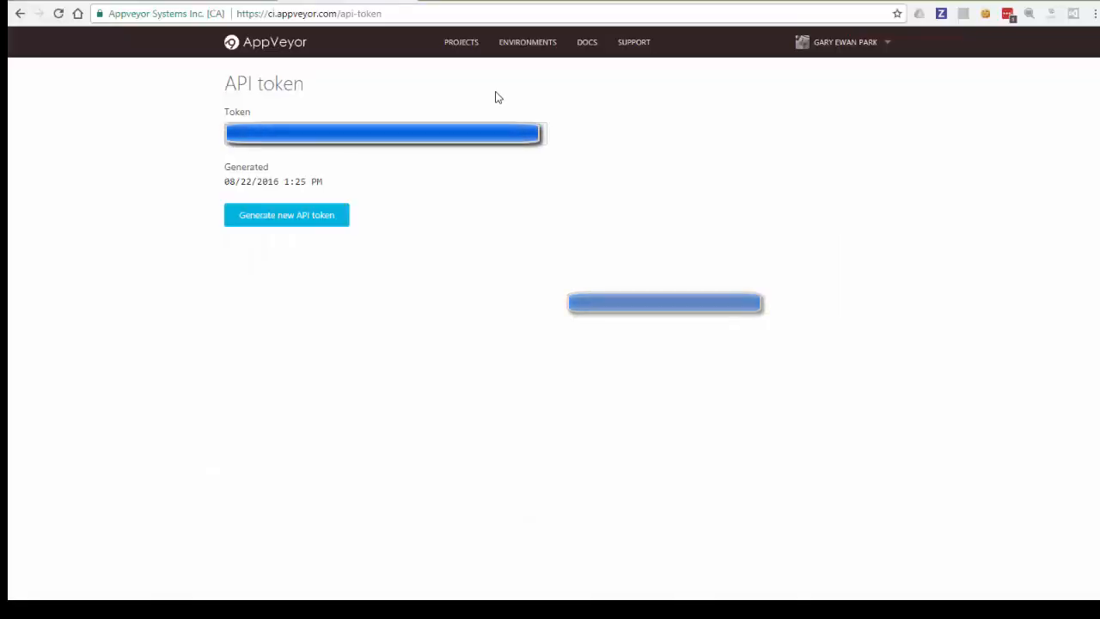
Set the environment's accountName to cakecontrib and projectSlug to cake-gem, taking both from the Cake.Gem project's URL on AppVeyor.
{"action": "left_click", "coordinate": [20, 13]}
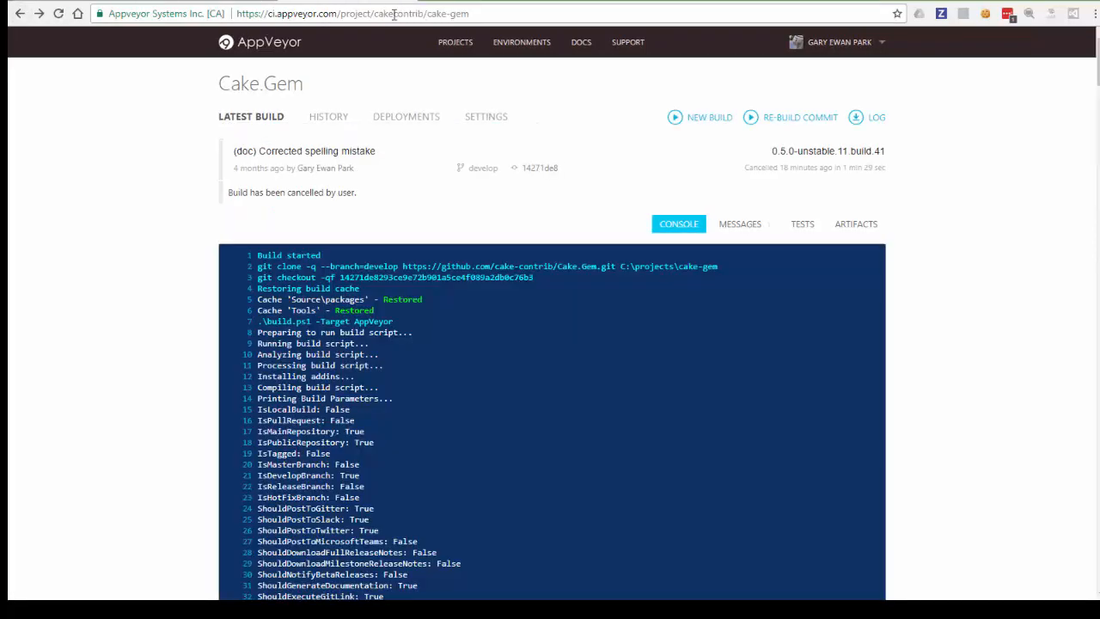
{"action": "left_click", "coordinate": [395, 14]}
{"action": "double_click", "coordinate": [396, 15]}
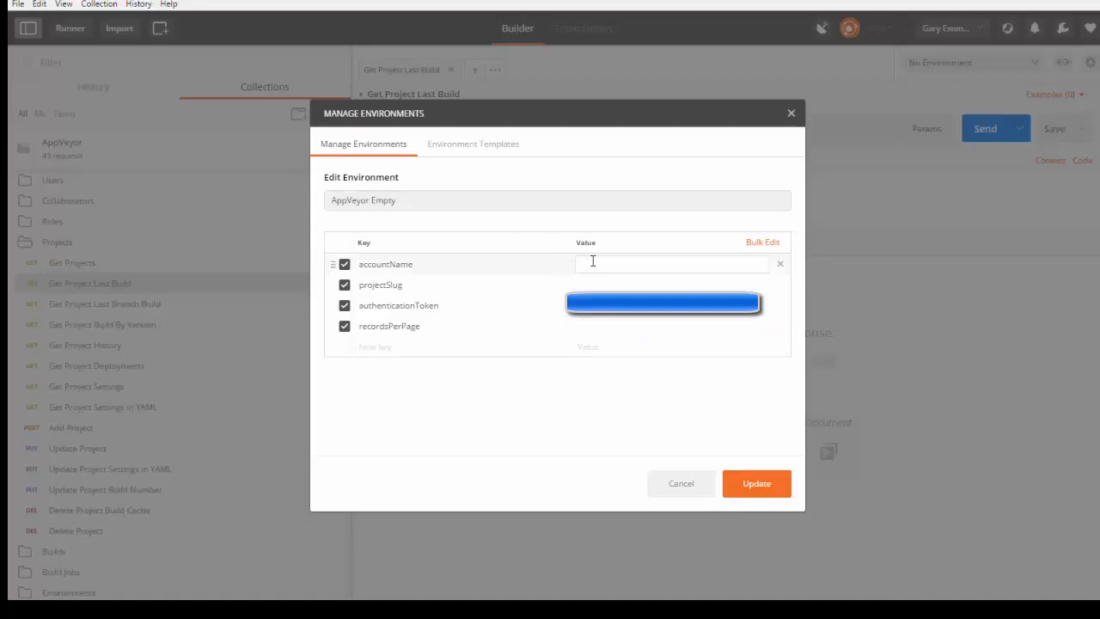
{"action": "left_click", "coordinate": [593, 261]}
{"action": "type", "text": "cakecontrib"}
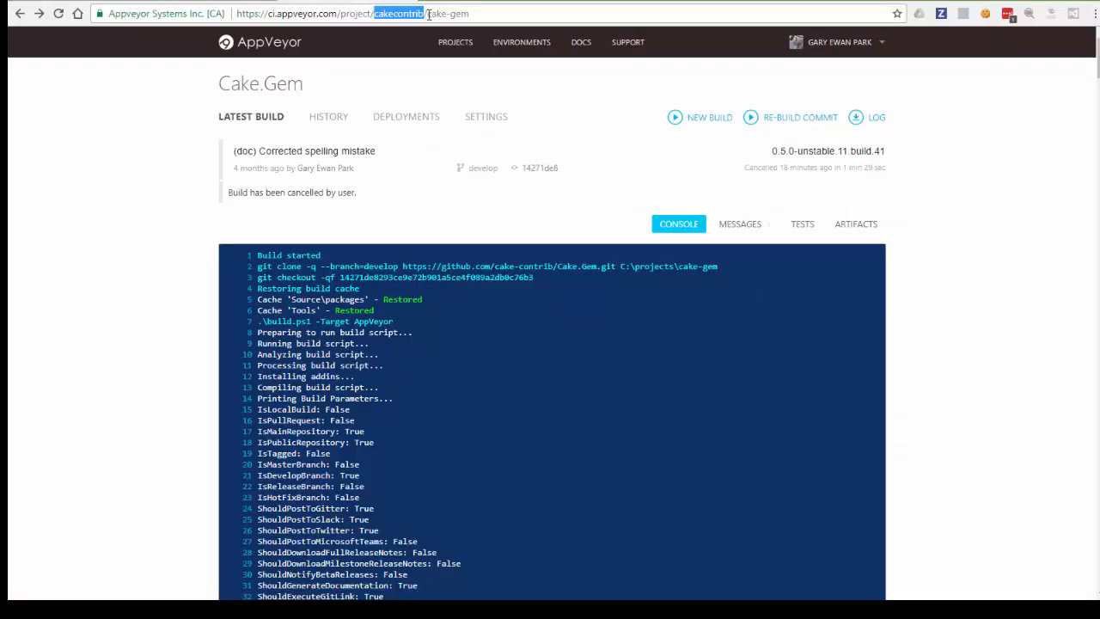
{"action": "left_click_drag", "start_coordinate": [428, 13], "coordinate": [469, 14]}
{"action": "key", "text": "ctrl+c"}
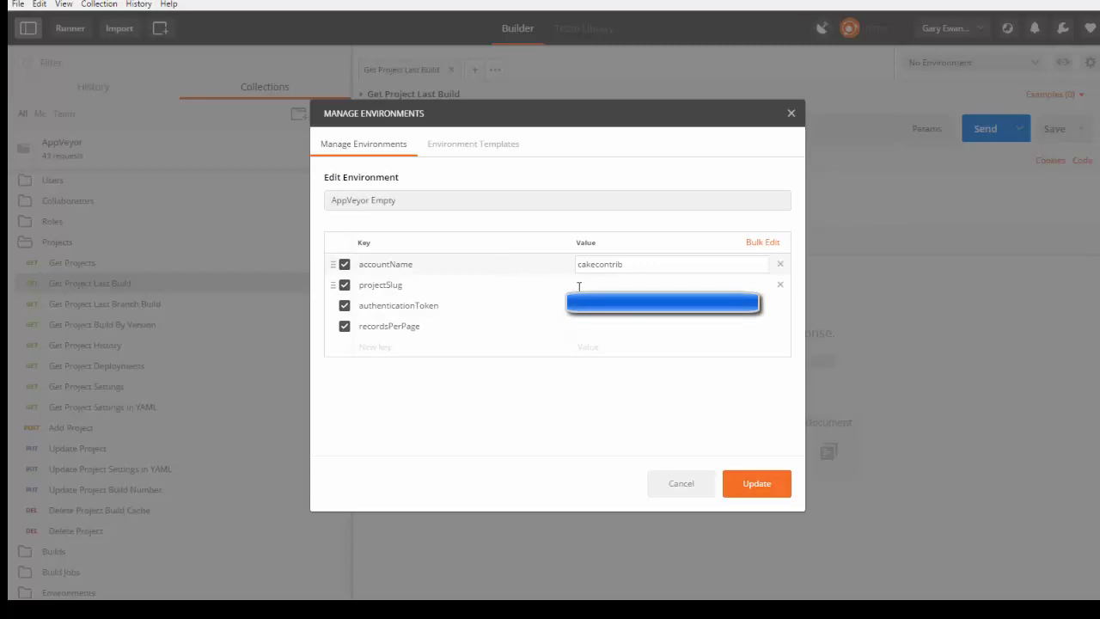
{"action": "left_click", "coordinate": [580, 286]}
{"action": "key", "text": "ctrl+v"}
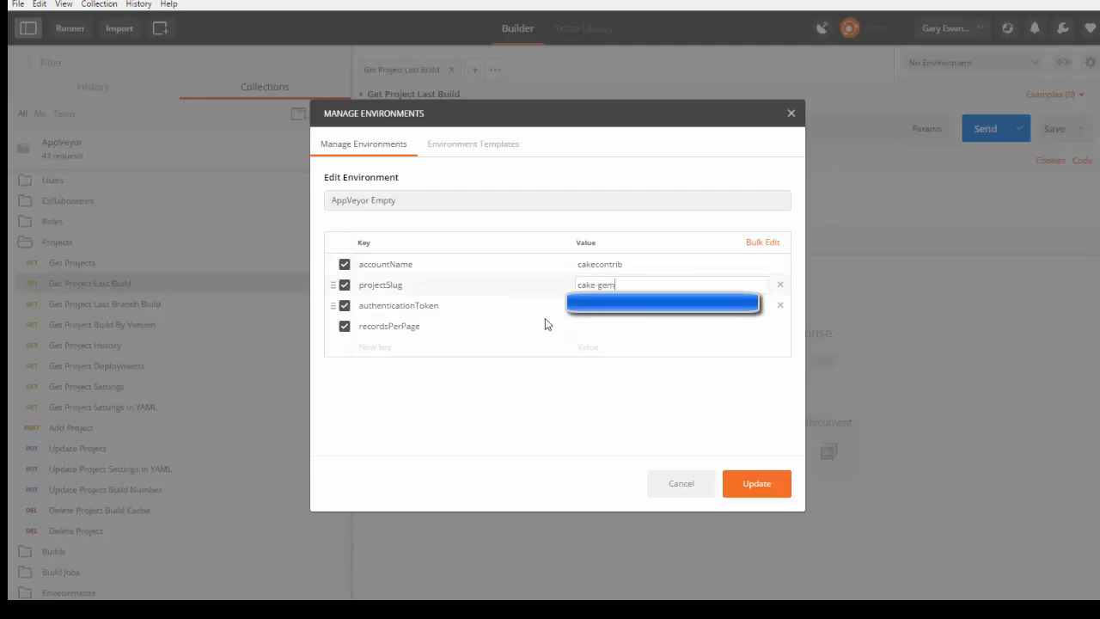
Set recordsPerPage to 20, save the AppVeyor Empty environment, and leave environment management.
{"action": "left_click", "coordinate": [593, 330]}
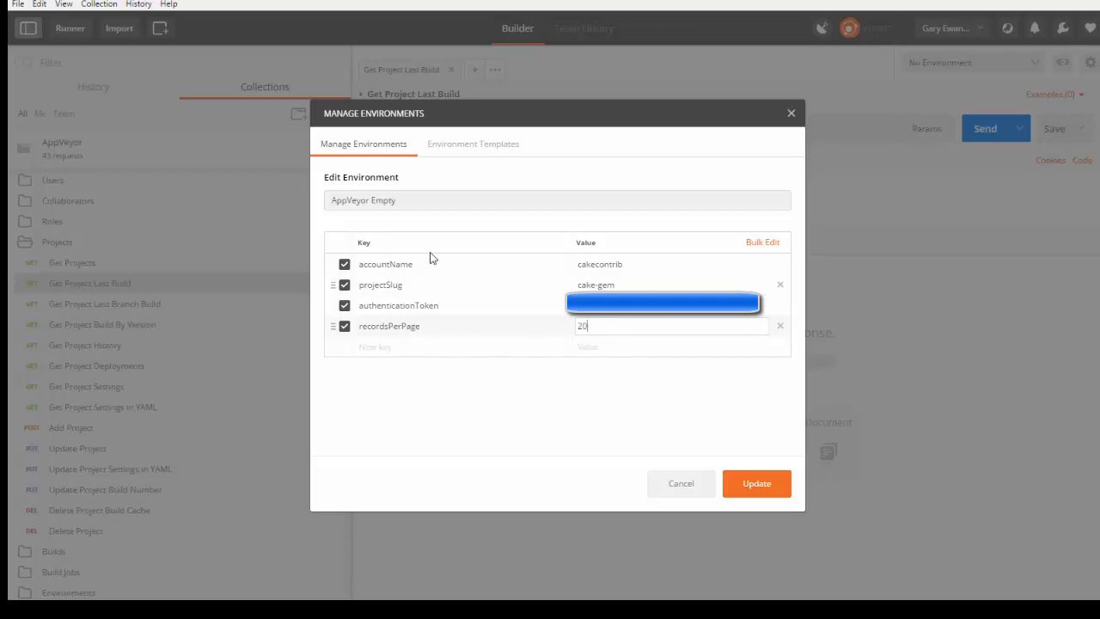
{"action": "left_click", "coordinate": [744, 487]}
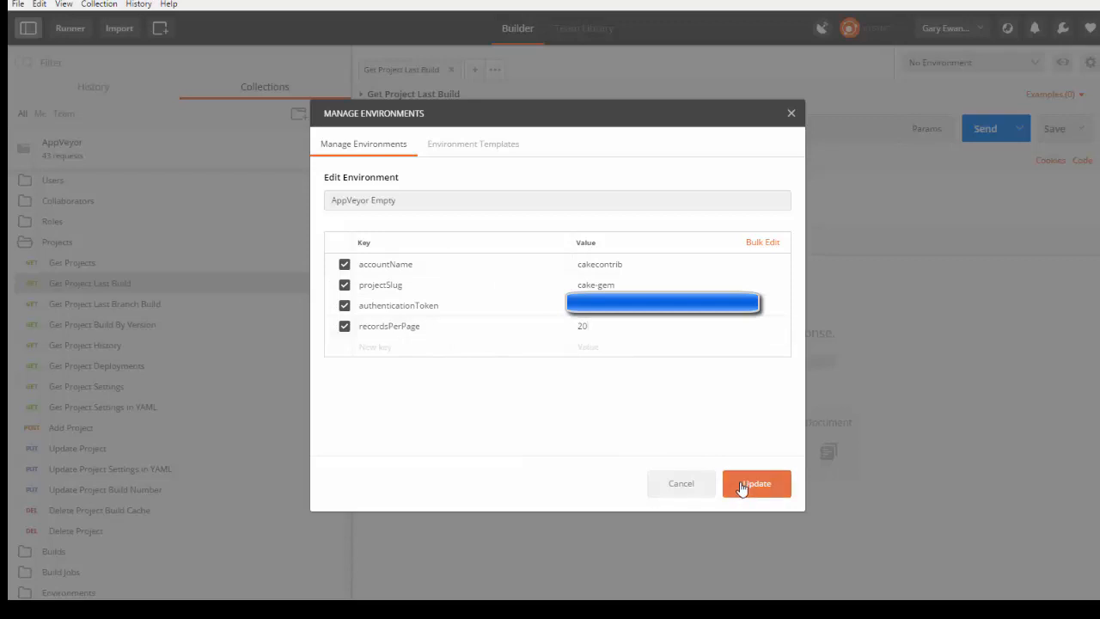
{"action": "left_click", "coordinate": [791, 113]}
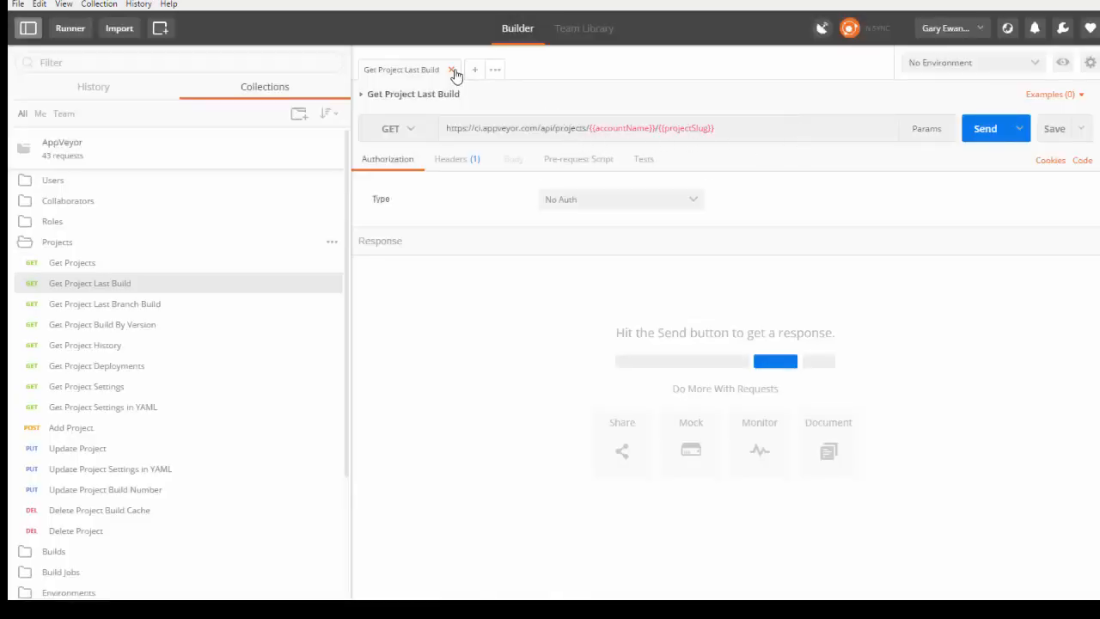
Reopen the Get Project Last Build request and make AppVeyor Empty the active environment.
{"action": "key", "text": "ctrl+w"}
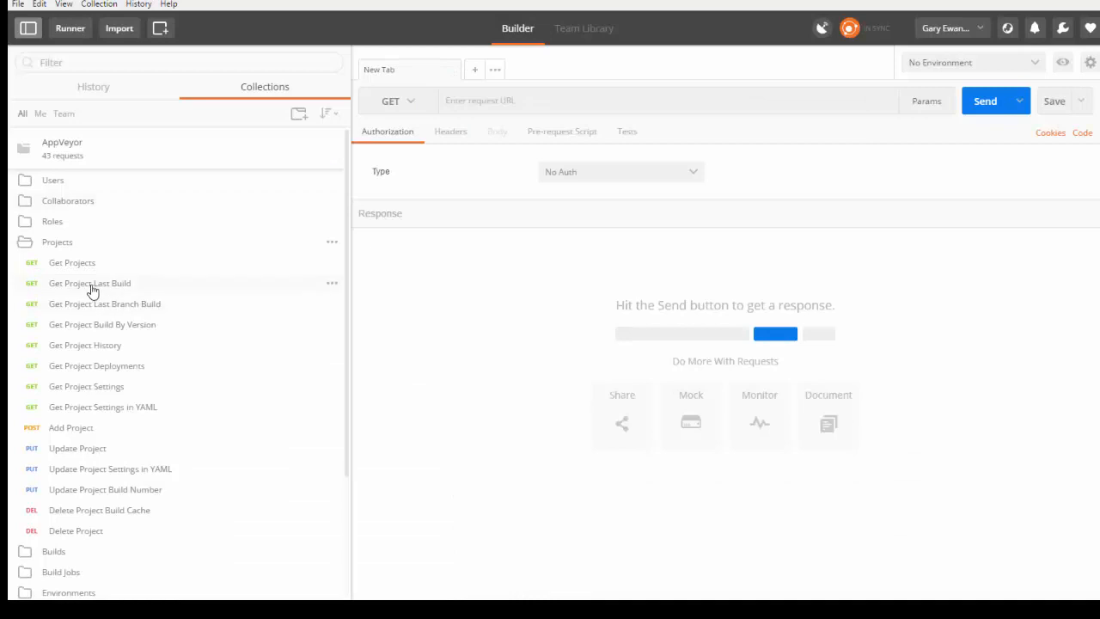
{"action": "left_click", "coordinate": [92, 286]}
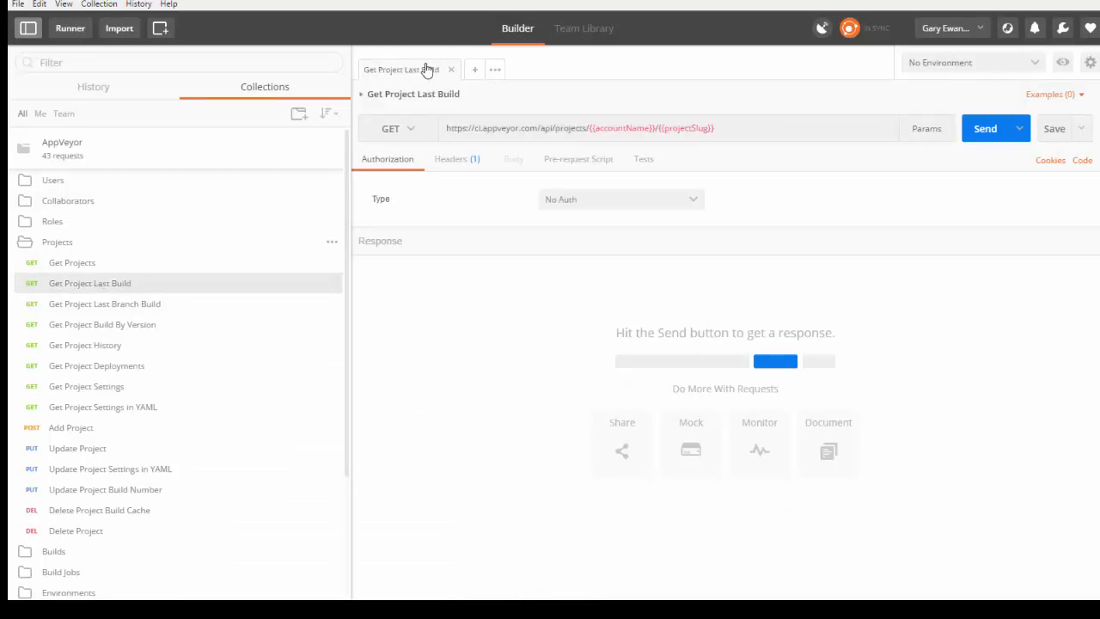
{"action": "left_click", "coordinate": [1035, 66]}
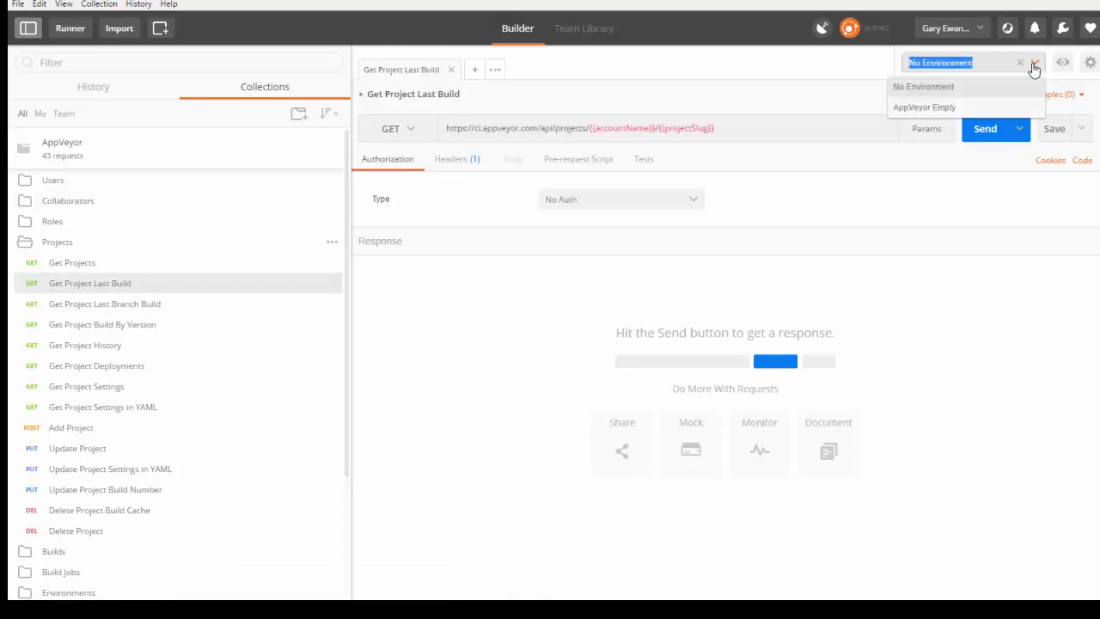
{"action": "left_click", "coordinate": [928, 107]}
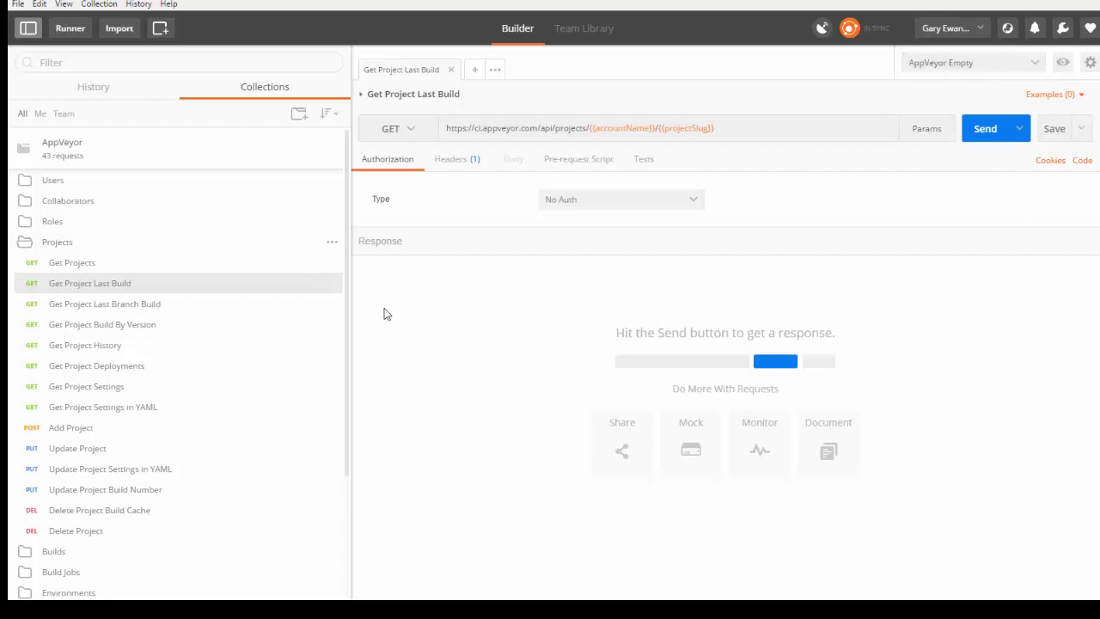
{"action": "left_click", "coordinate": [65, 263]}
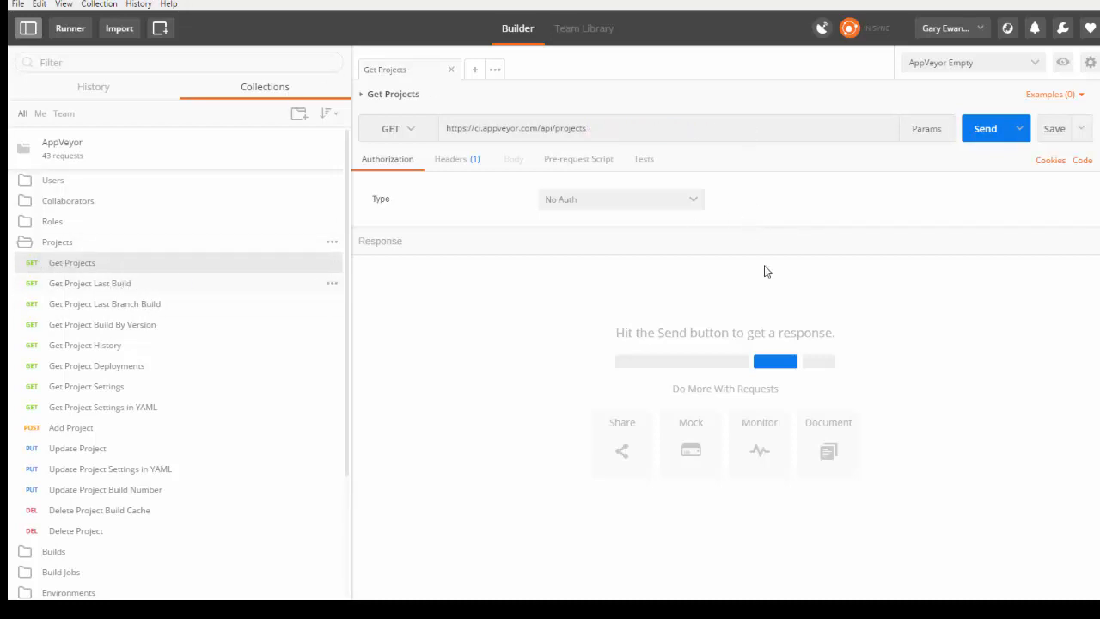
{"action": "left_click", "coordinate": [985, 136]}
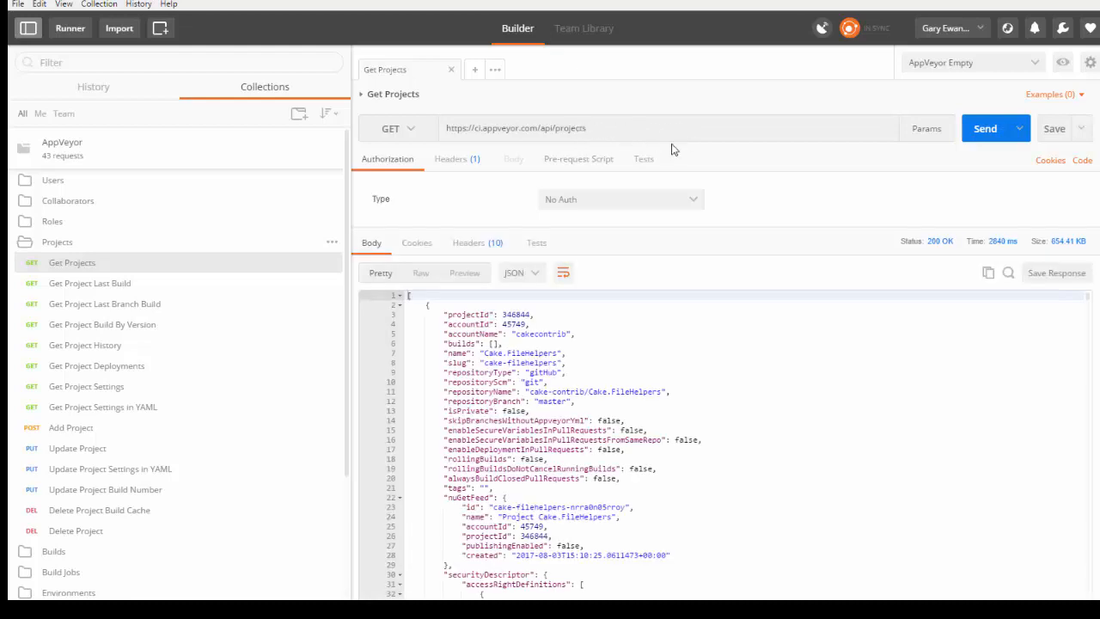
Collapse the first nine project objects in the Get Projects JSON response and look through the project entry that follows.
{"action": "left_click", "coordinate": [399, 305]}
{"action": "left_click", "coordinate": [400, 315]}
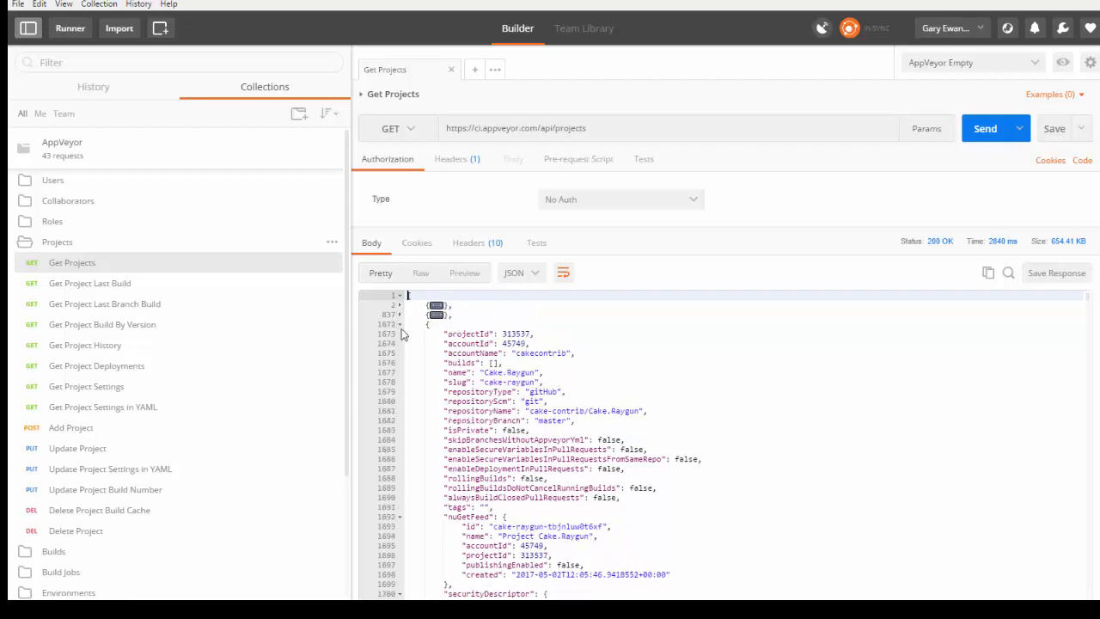
{"action": "left_click", "coordinate": [400, 325]}
{"action": "left_click", "coordinate": [400, 334]}
{"action": "left_click", "coordinate": [400, 344]}
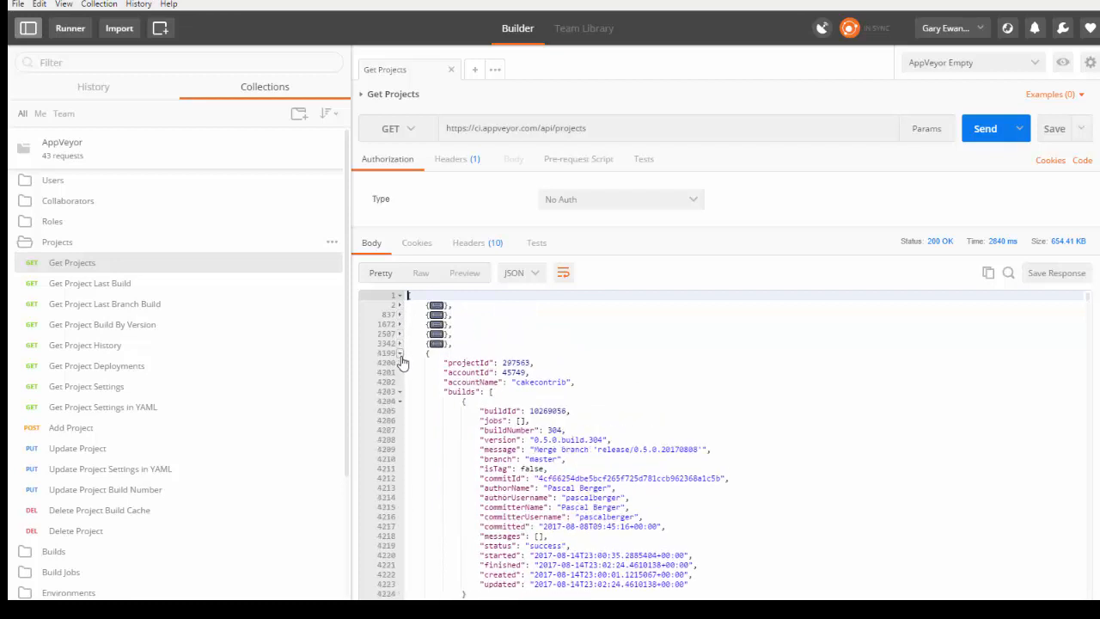
{"action": "left_click", "coordinate": [399, 354]}
{"action": "left_click", "coordinate": [399, 362]}
{"action": "left_click", "coordinate": [399, 373]}
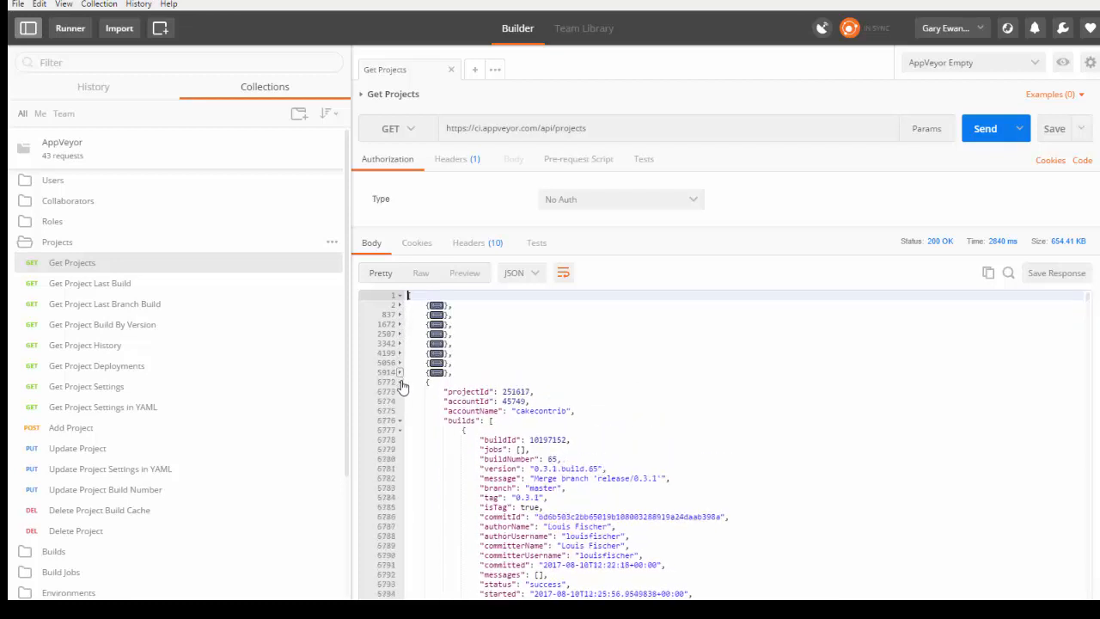
{"action": "left_click", "coordinate": [400, 382]}
{"action": "scroll", "coordinate": [516, 422], "scroll_direction": "down", "scroll_amount": 3}
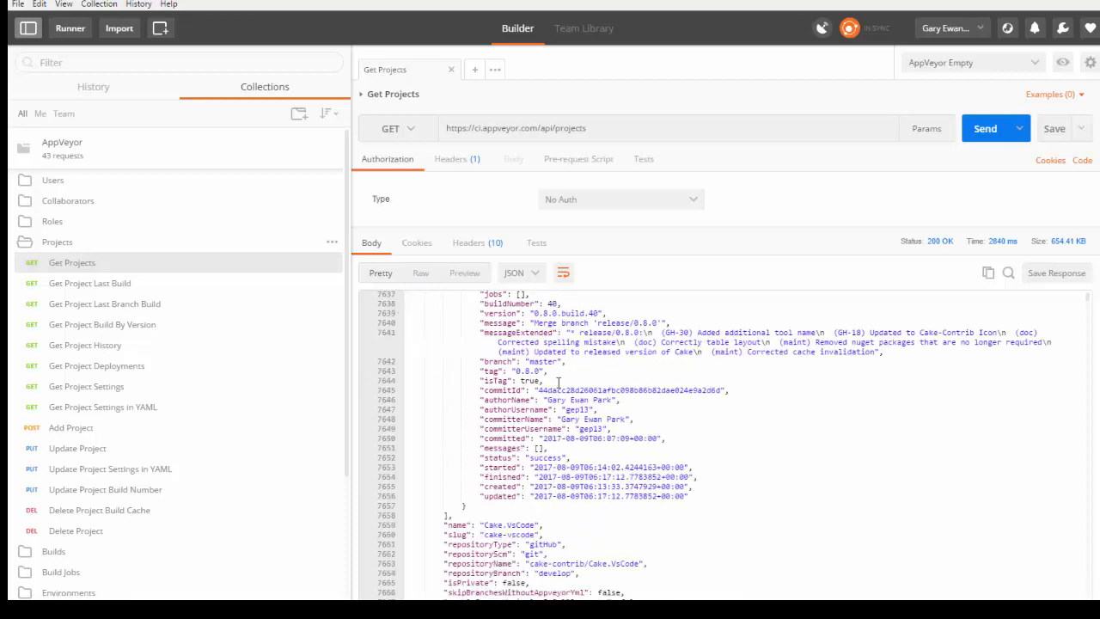
{"action": "scroll", "coordinate": [515, 422], "scroll_direction": "up", "scroll_amount": 5}
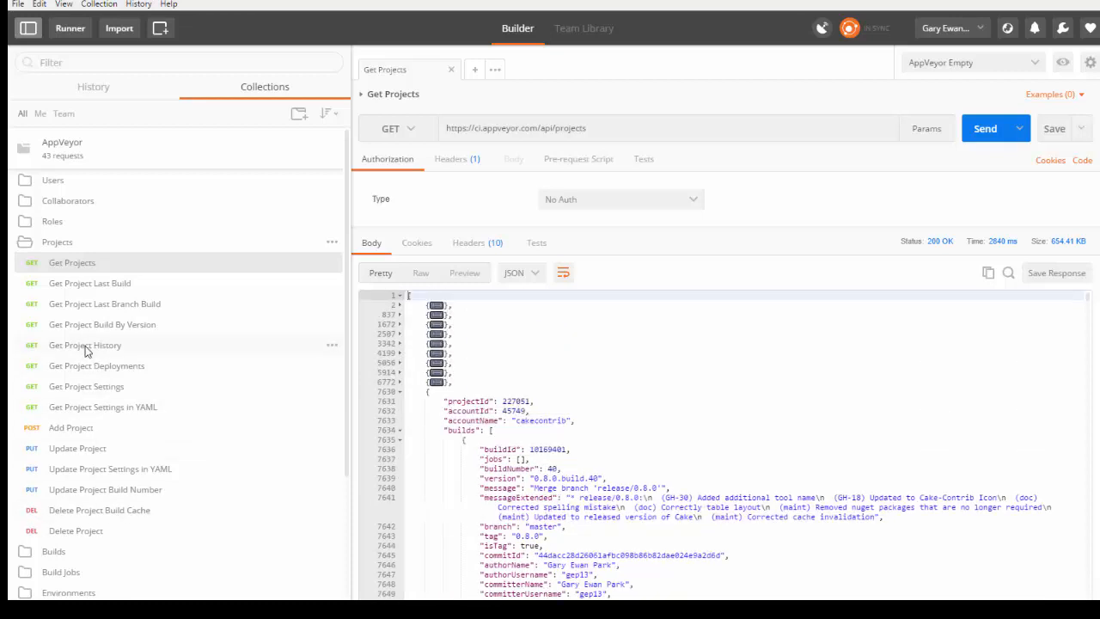
Open the Get Project History request, send it with the environment's variables, and look through the returned JSON.
{"action": "left_click", "coordinate": [62, 346]}
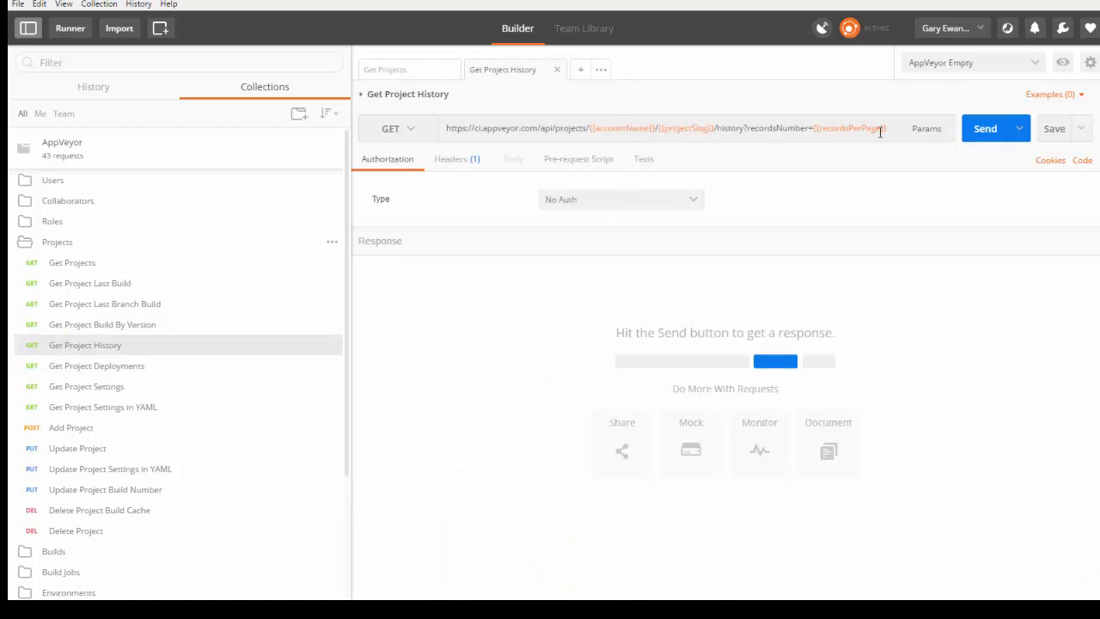
{"action": "left_click", "coordinate": [985, 134]}
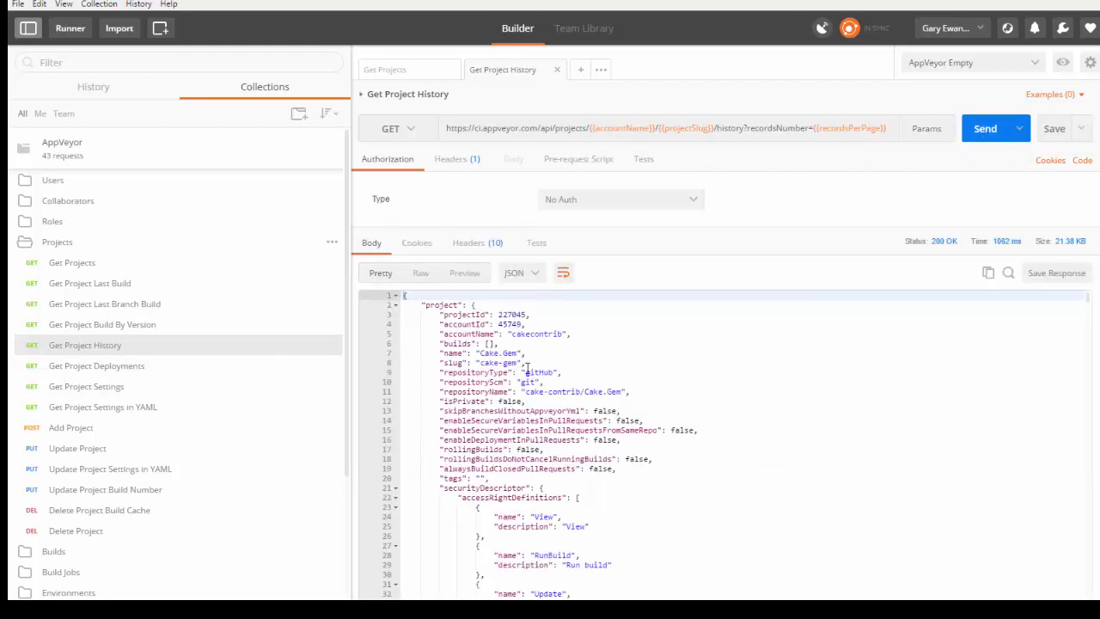
{"action": "scroll", "coordinate": [526, 373], "scroll_direction": "down", "scroll_amount": 5}
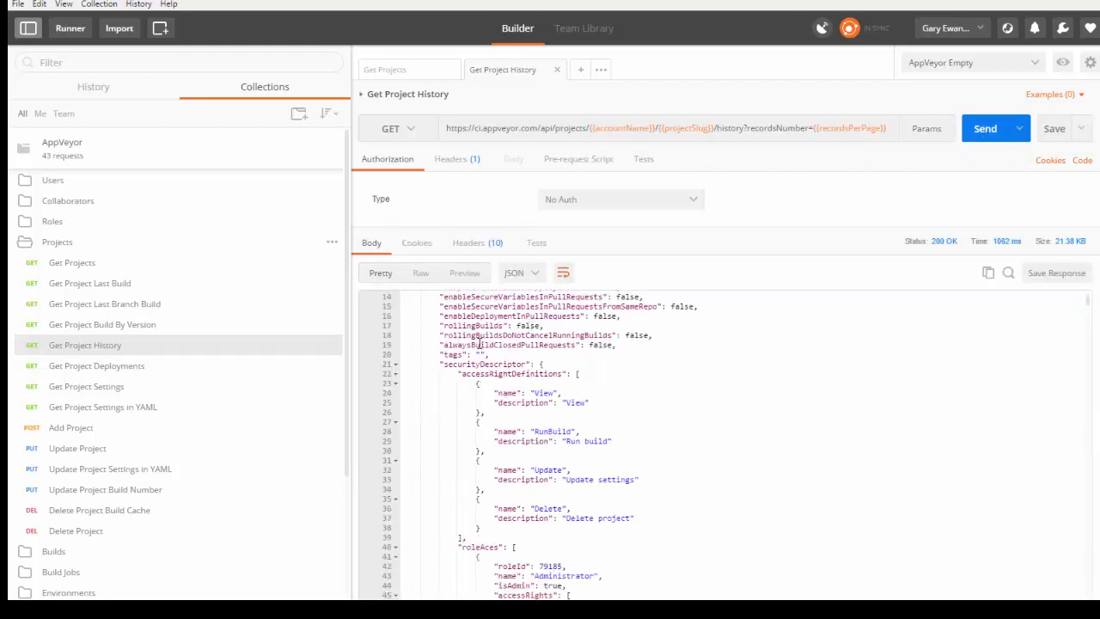
{"action": "scroll", "coordinate": [507, 447], "scroll_direction": "down", "scroll_amount": 6}
{"action": "scroll", "coordinate": [487, 410], "scroll_direction": "up", "scroll_amount": 10}
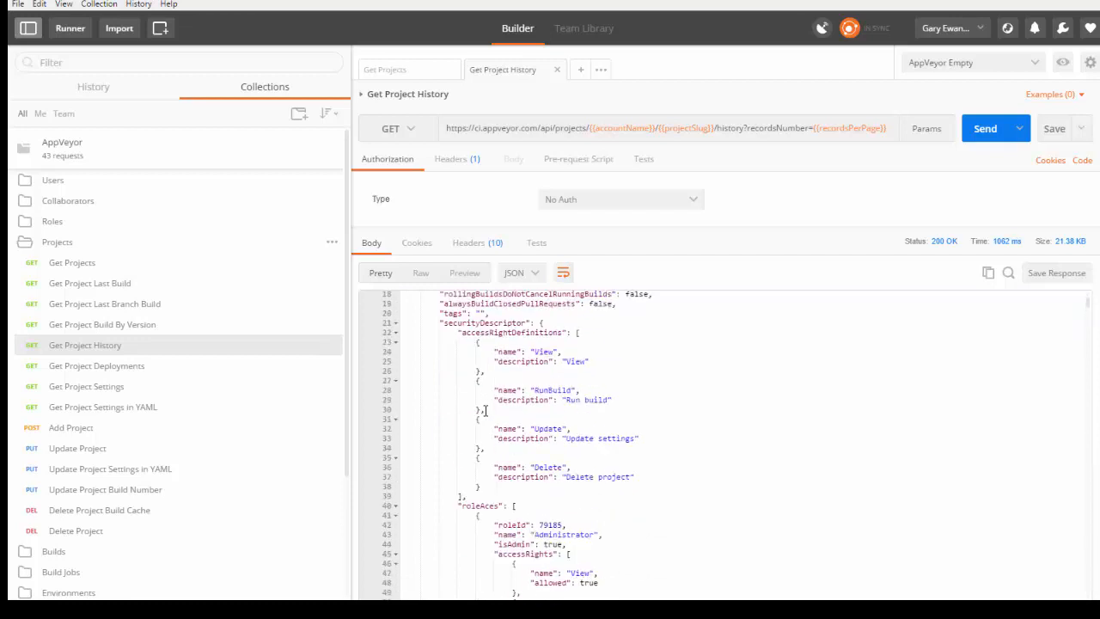
Collapse the Projects folder, expand Users, and examine the <userId> placeholder in the Get User request's URL.
{"action": "left_click", "coordinate": [57, 243]}
{"action": "left_click", "coordinate": [51, 181]}
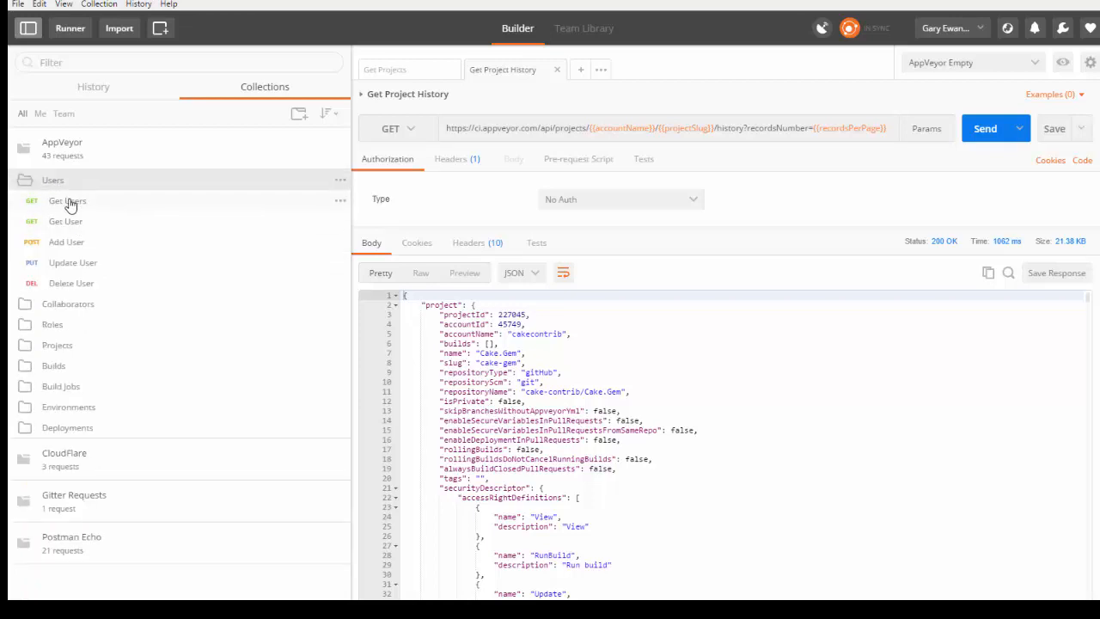
{"action": "left_click", "coordinate": [70, 204]}
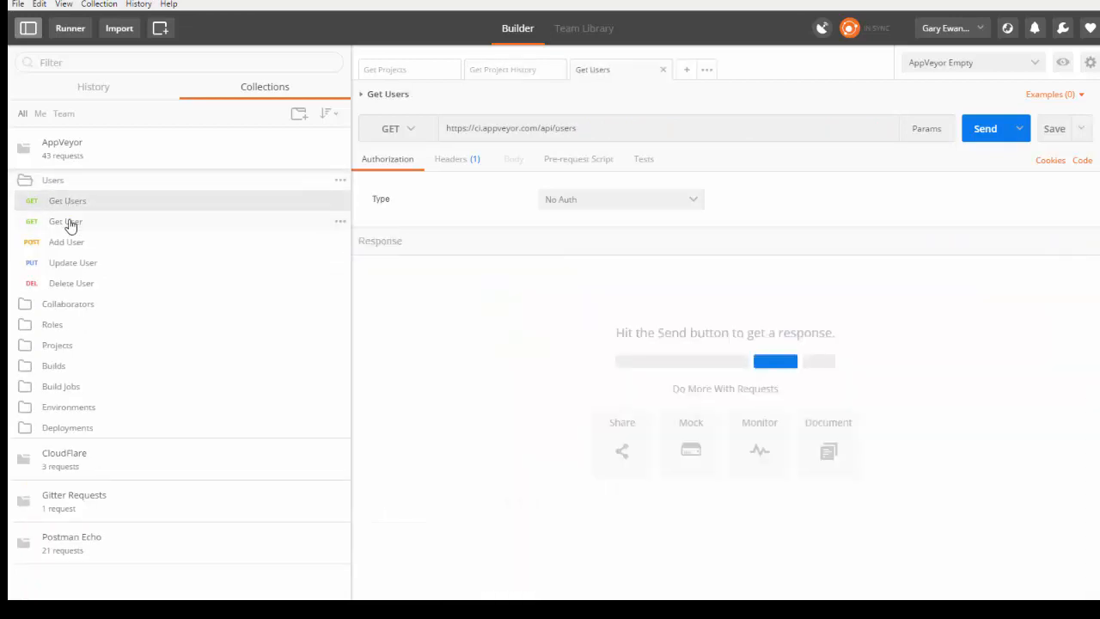
{"action": "left_click", "coordinate": [69, 221]}
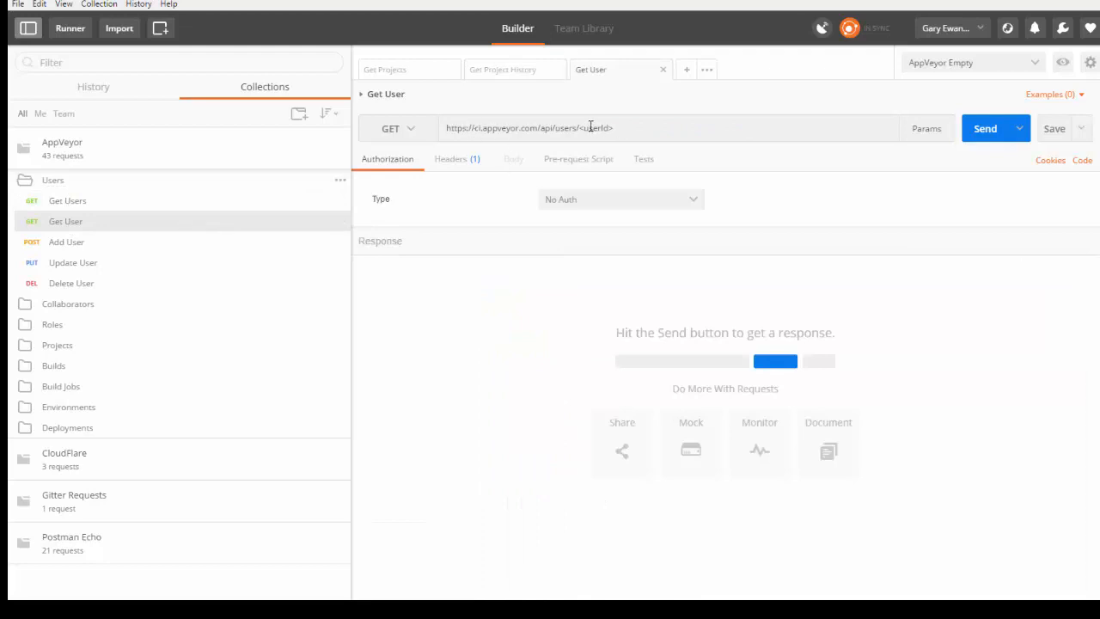
{"action": "left_click_drag", "start_coordinate": [581, 129], "coordinate": [631, 128]}
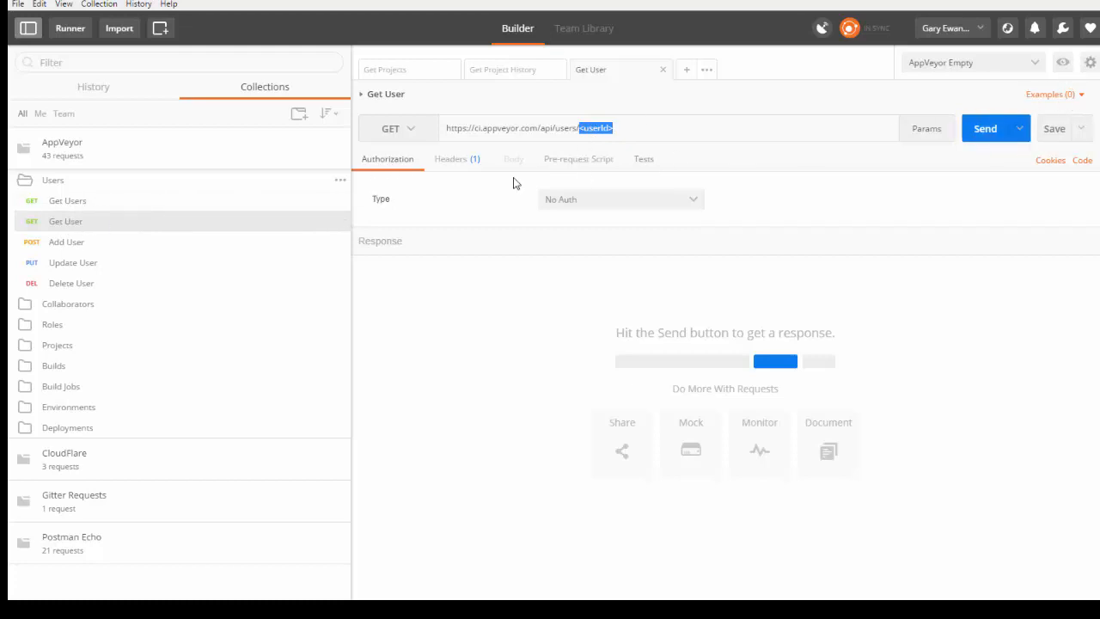
{"action": "left_click", "coordinate": [74, 203]}
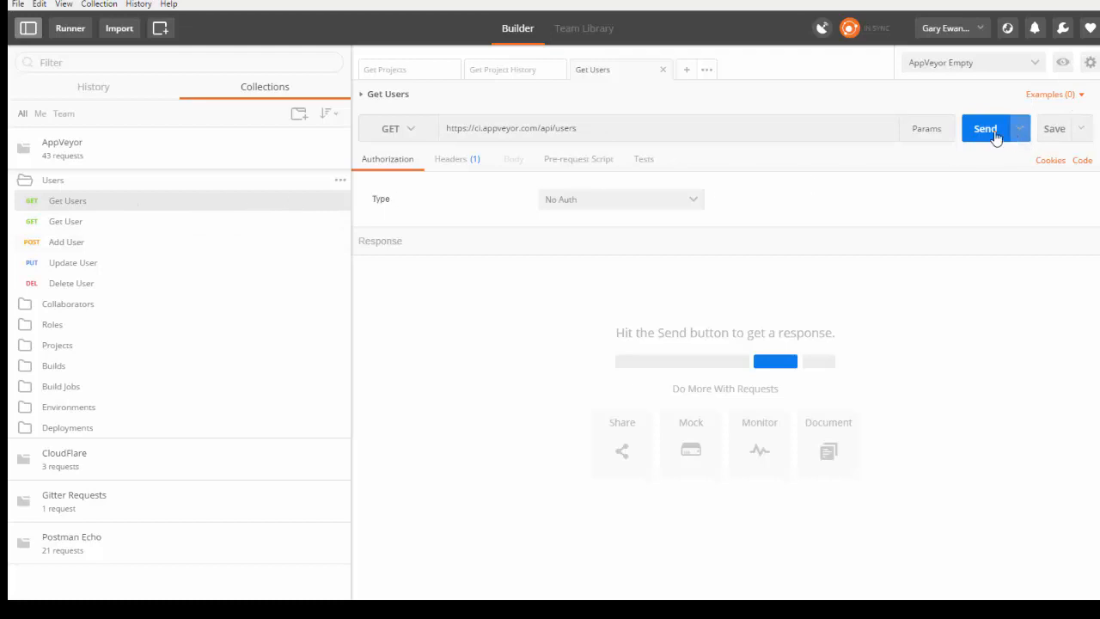
{"action": "key", "text": "ctrl+Return"}
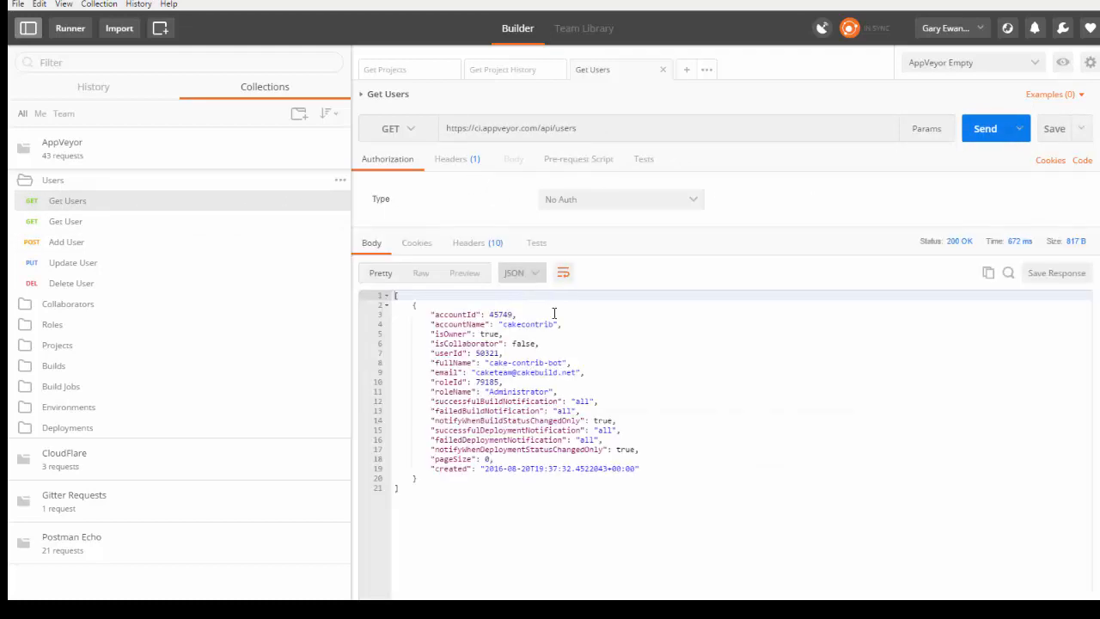
{"action": "double_click", "coordinate": [487, 353]}
{"action": "key", "text": "ctrl+c"}
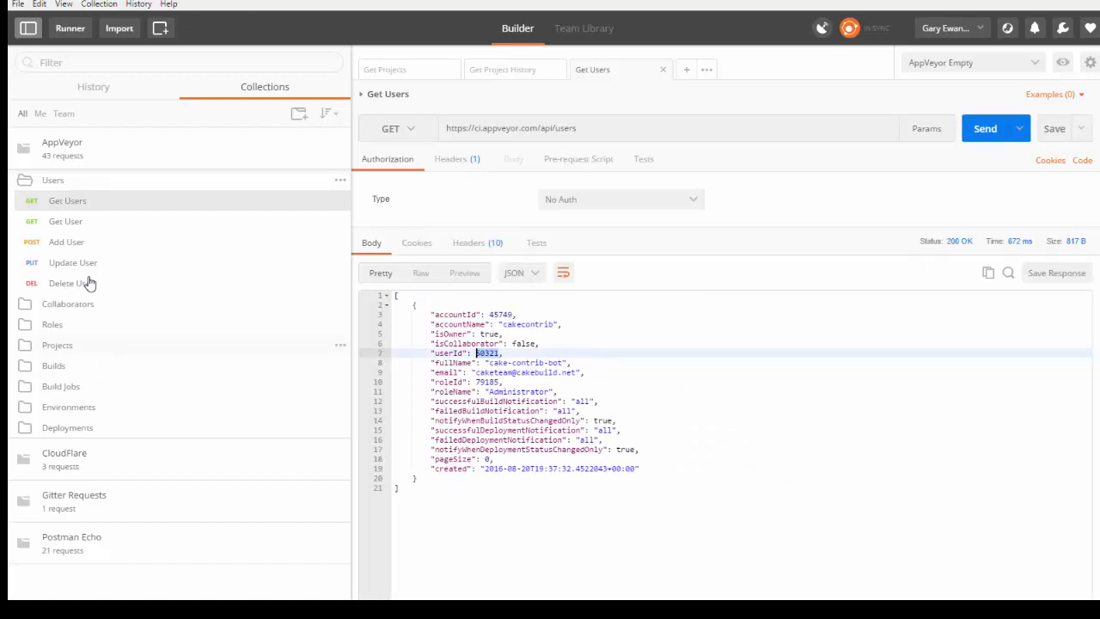
Replace the <userId> placeholder in the Get User request's URL with the copied user ID and send the request.
{"action": "left_click", "coordinate": [78, 227]}
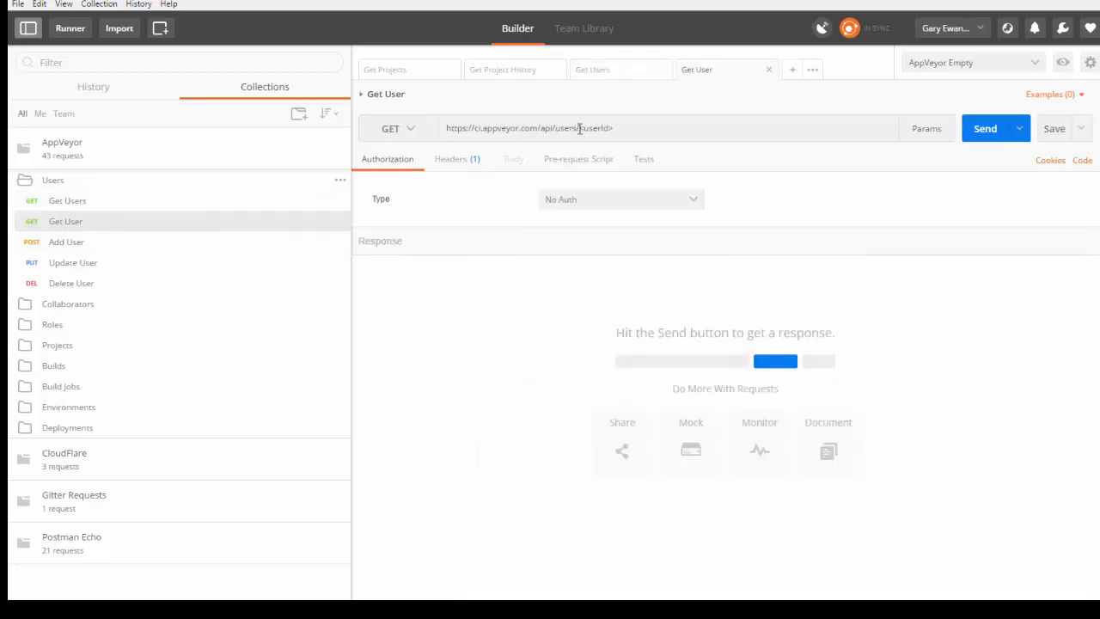
{"action": "left_click_drag", "start_coordinate": [578, 128], "coordinate": [694, 135]}
{"action": "key", "text": "ctrl+v"}
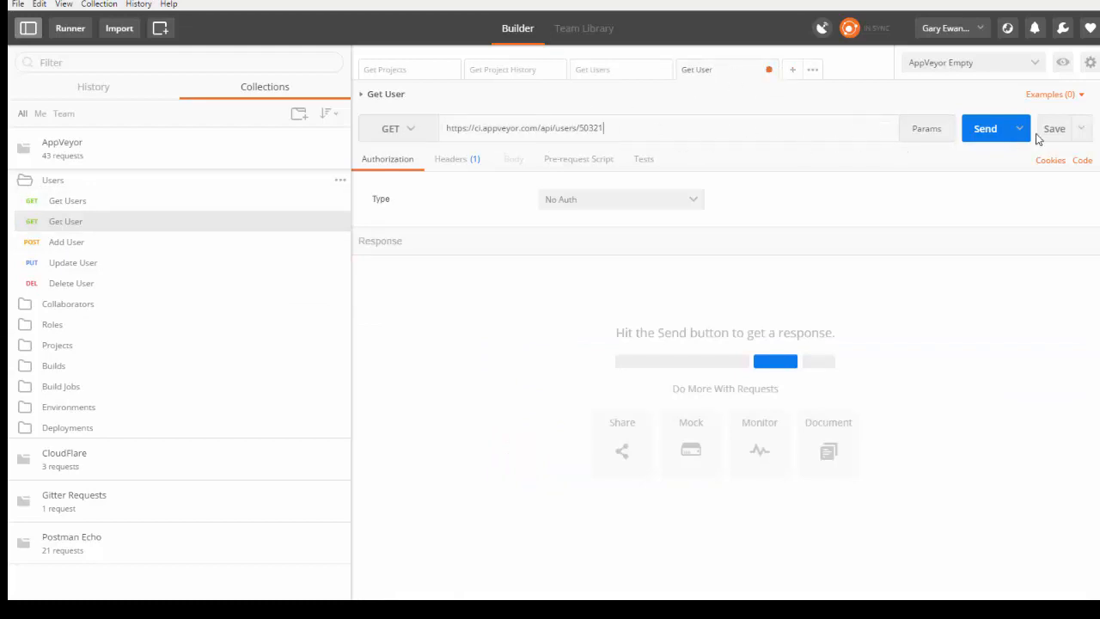
{"action": "left_click", "coordinate": [985, 130]}
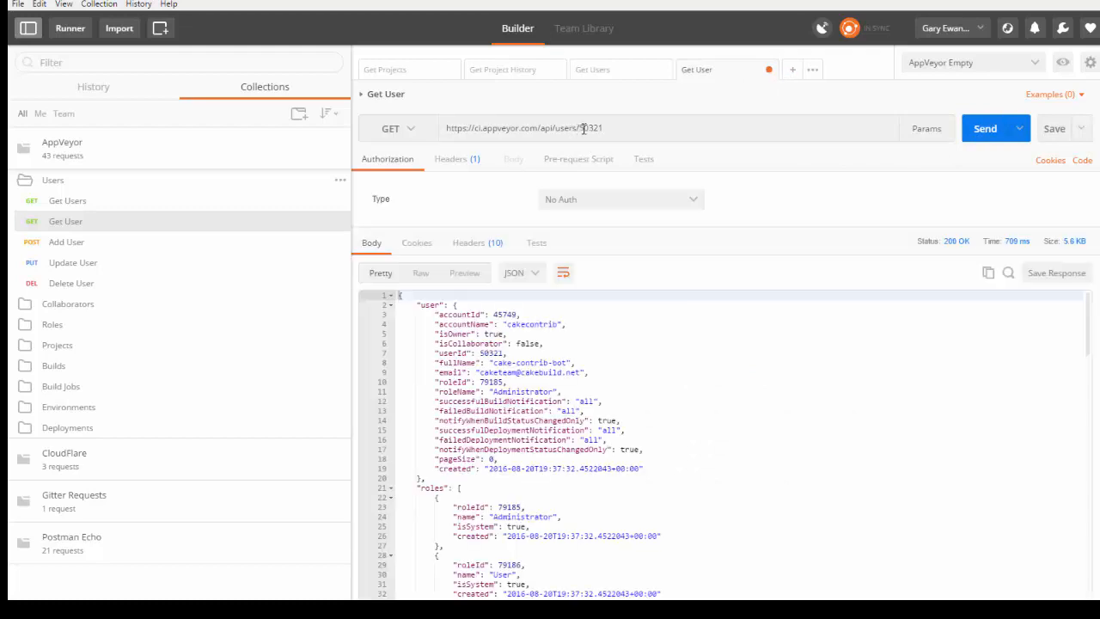